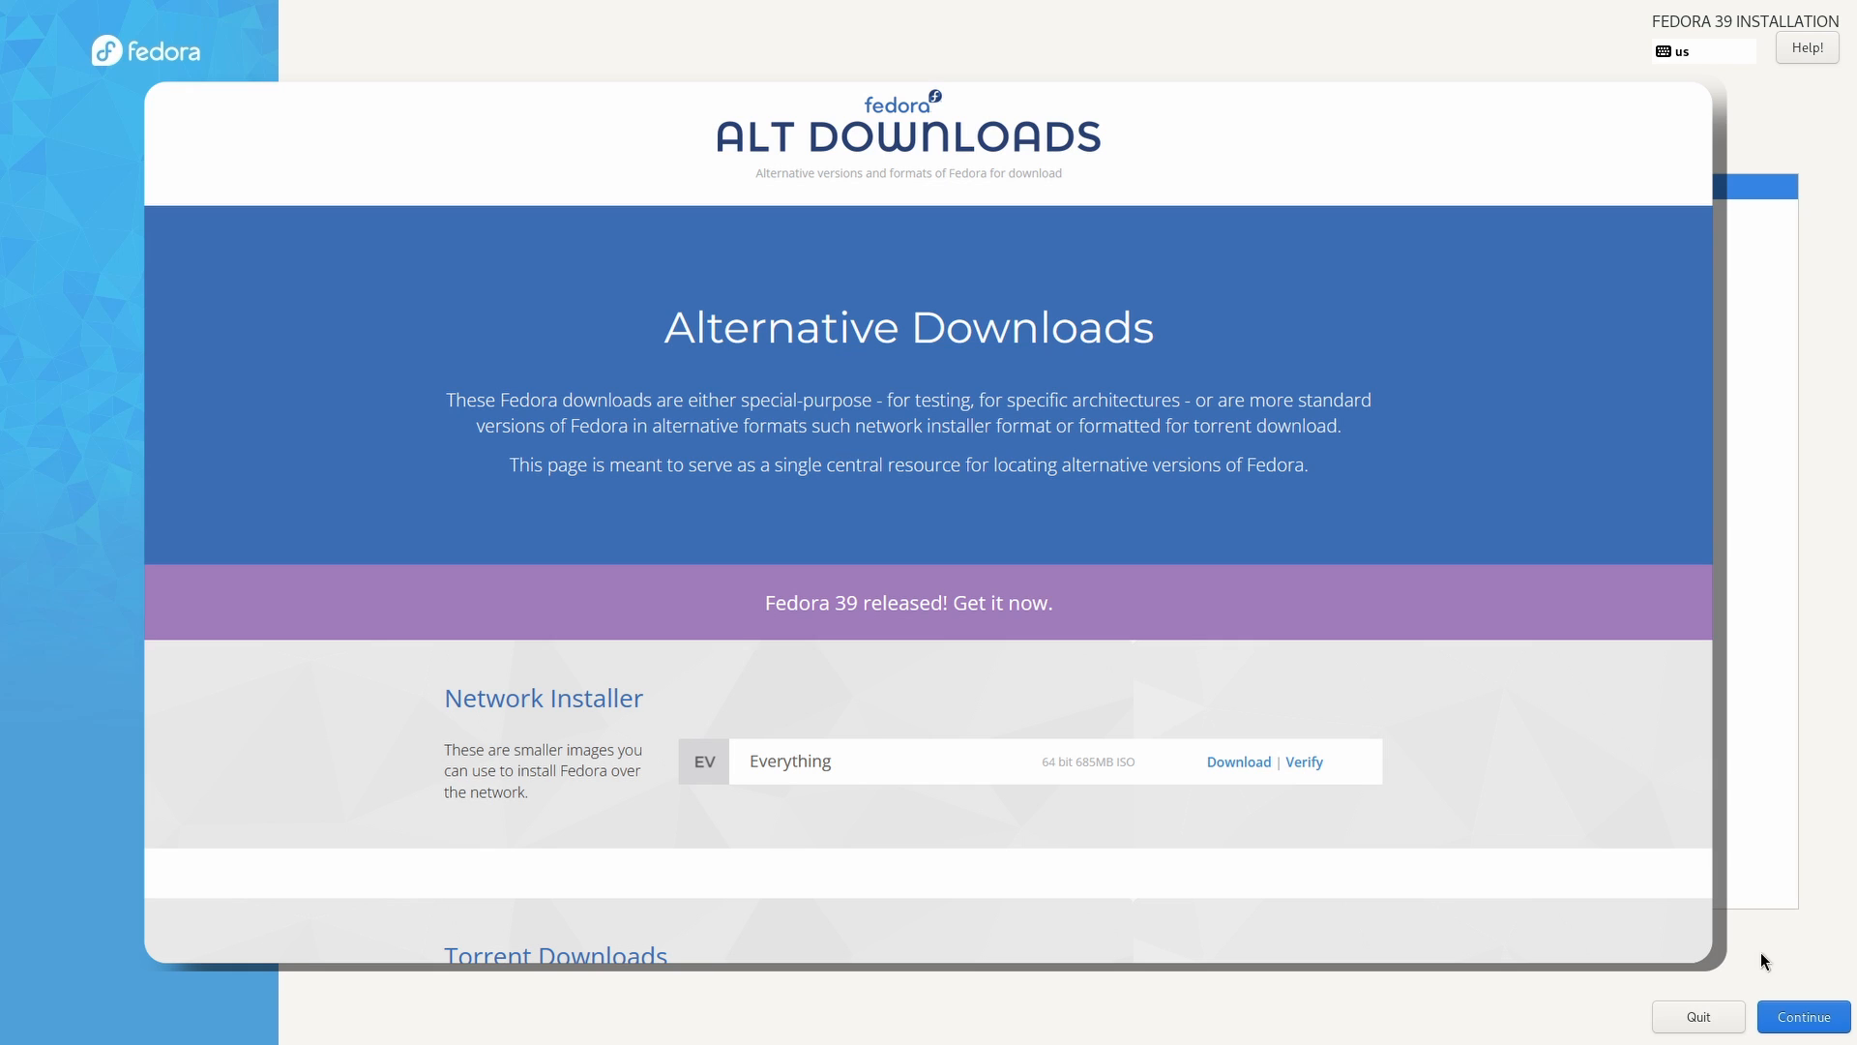
# - Keep English (United States) as the installer language and continue to the Installation Summary
pyautogui.click(1800, 1018)
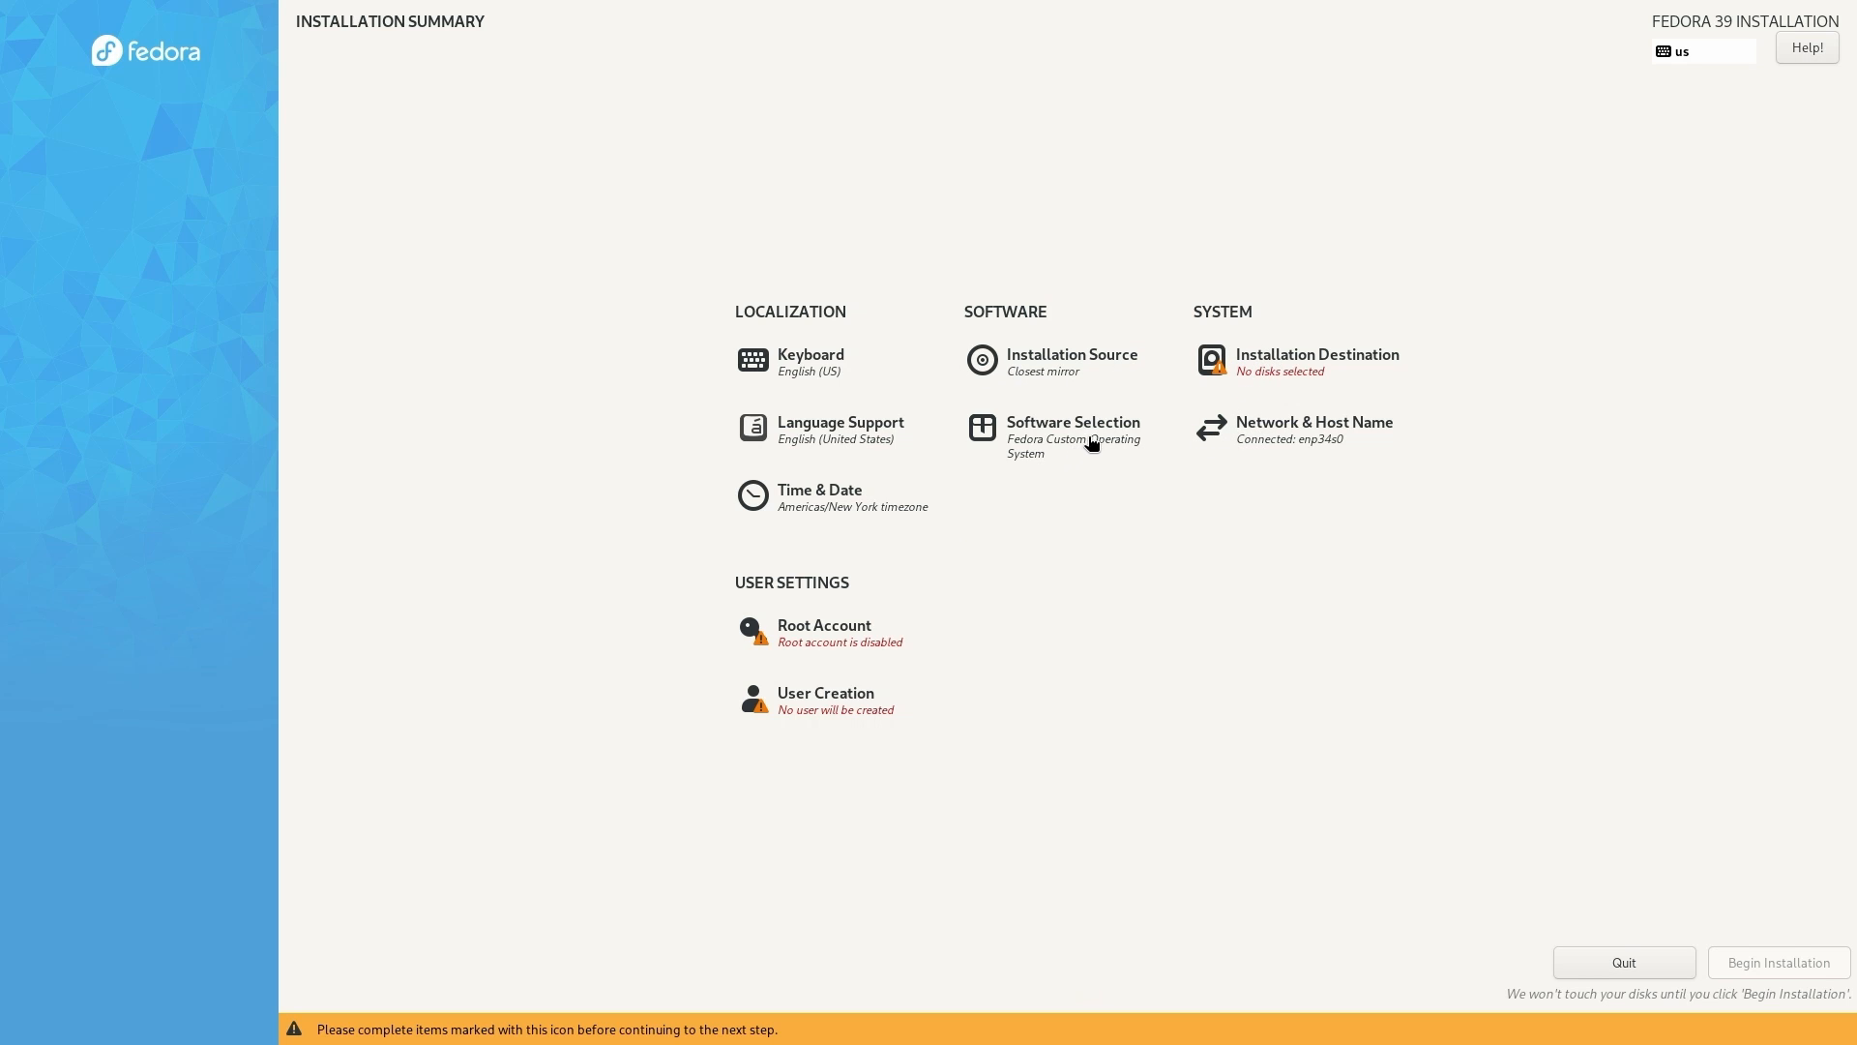
# - Target the CT250P2SSD8 NVMe disk and delete all its data to reclaim 232.89 GiB
pyautogui.click(1258, 377)
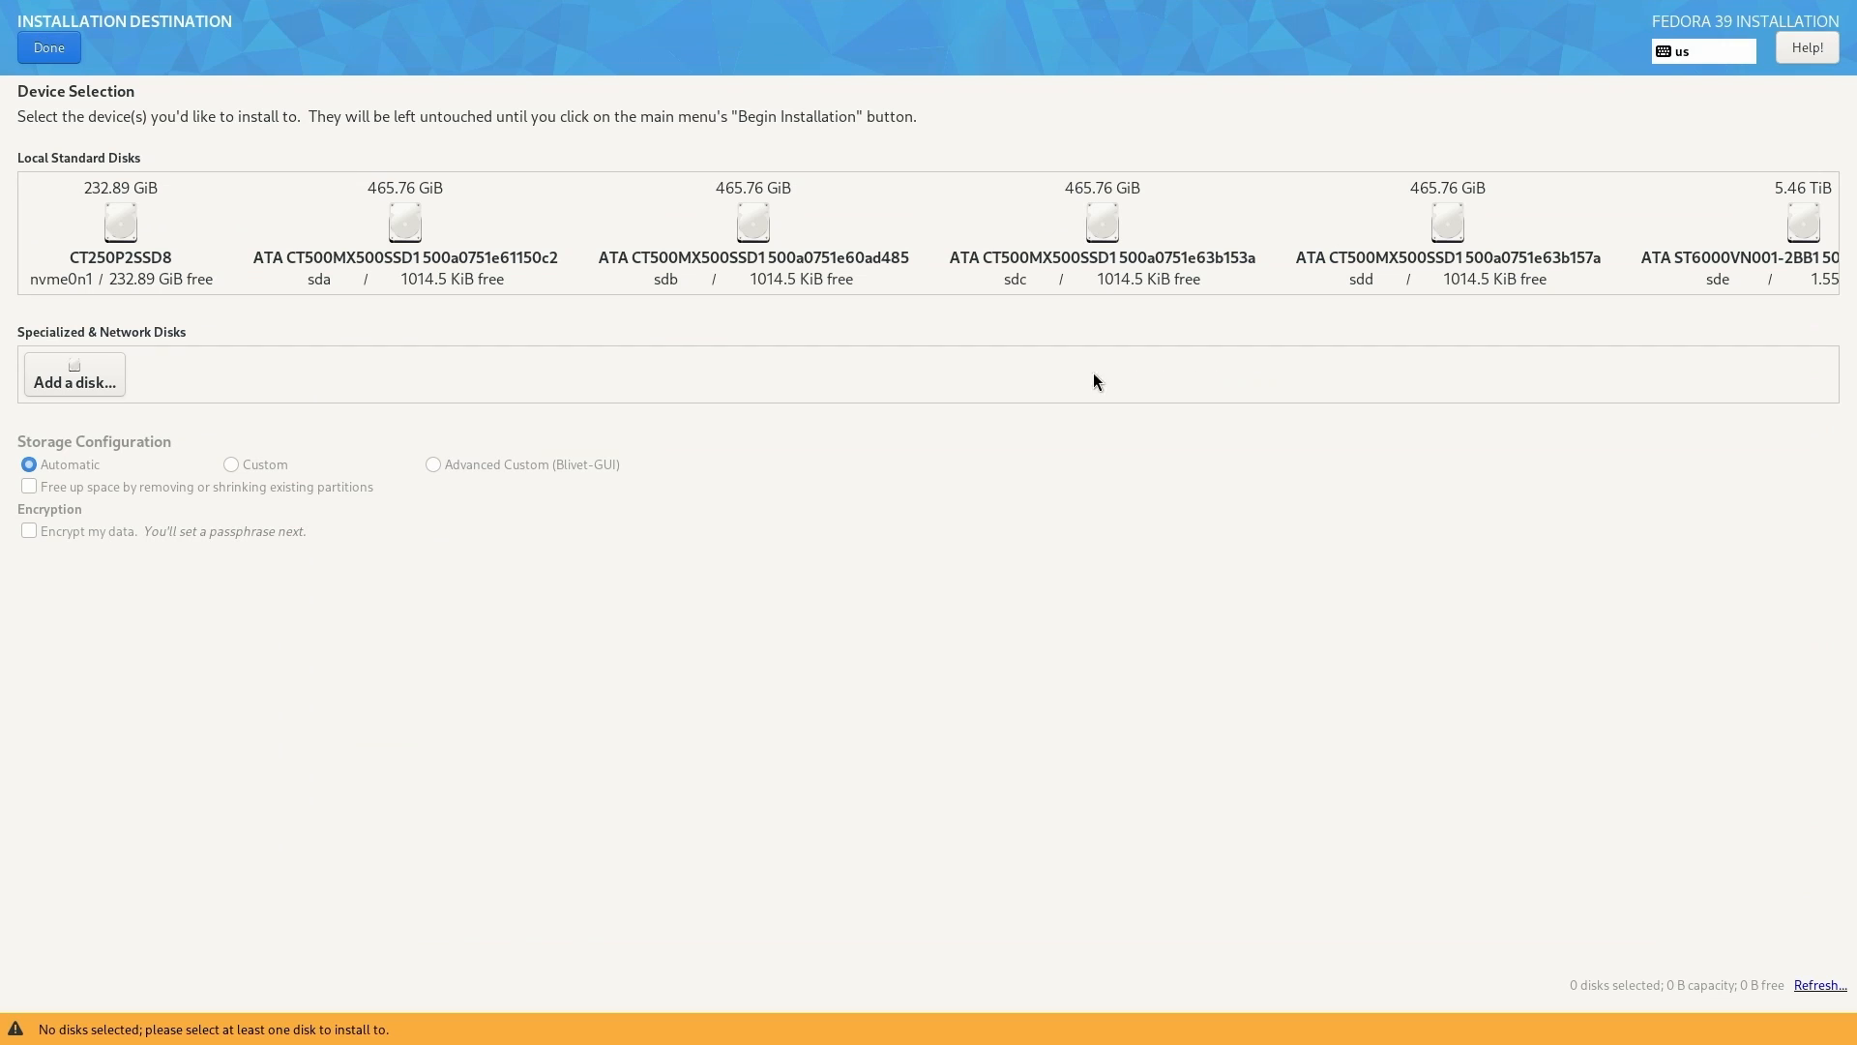
pyautogui.click(84, 239)
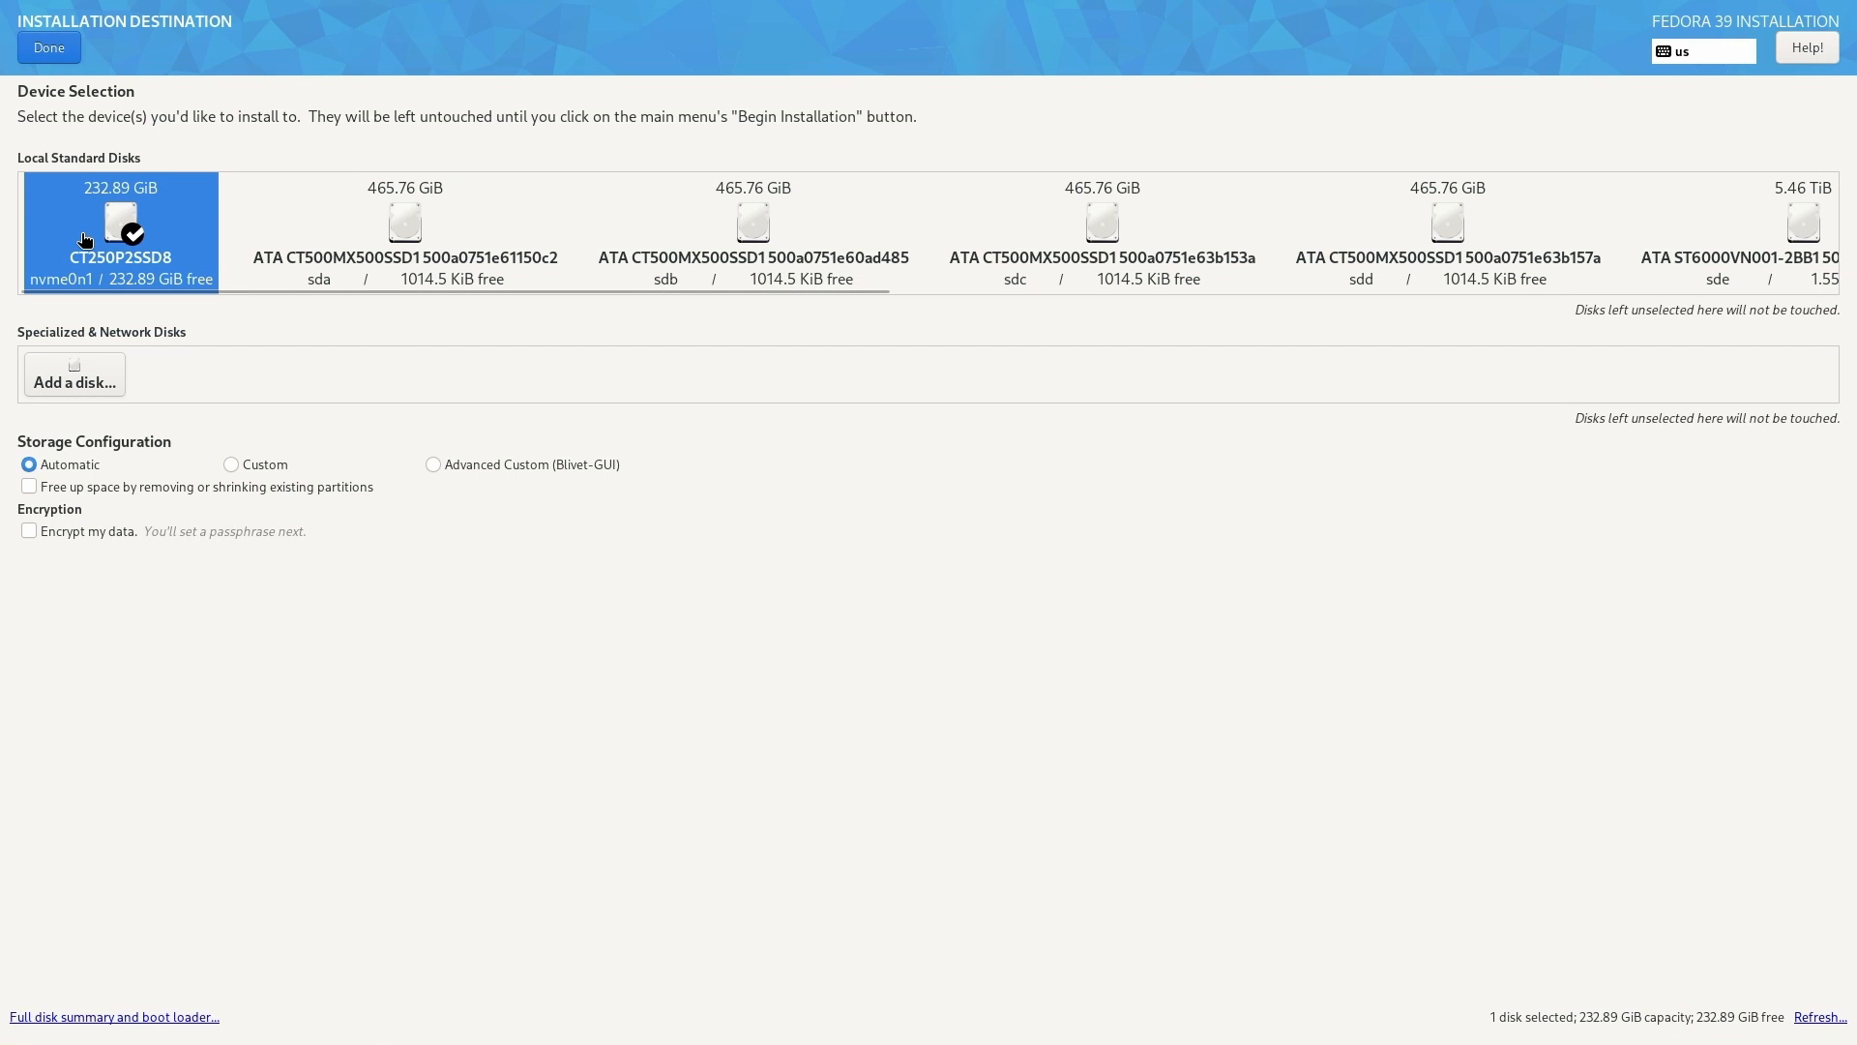
pyautogui.click(87, 485)
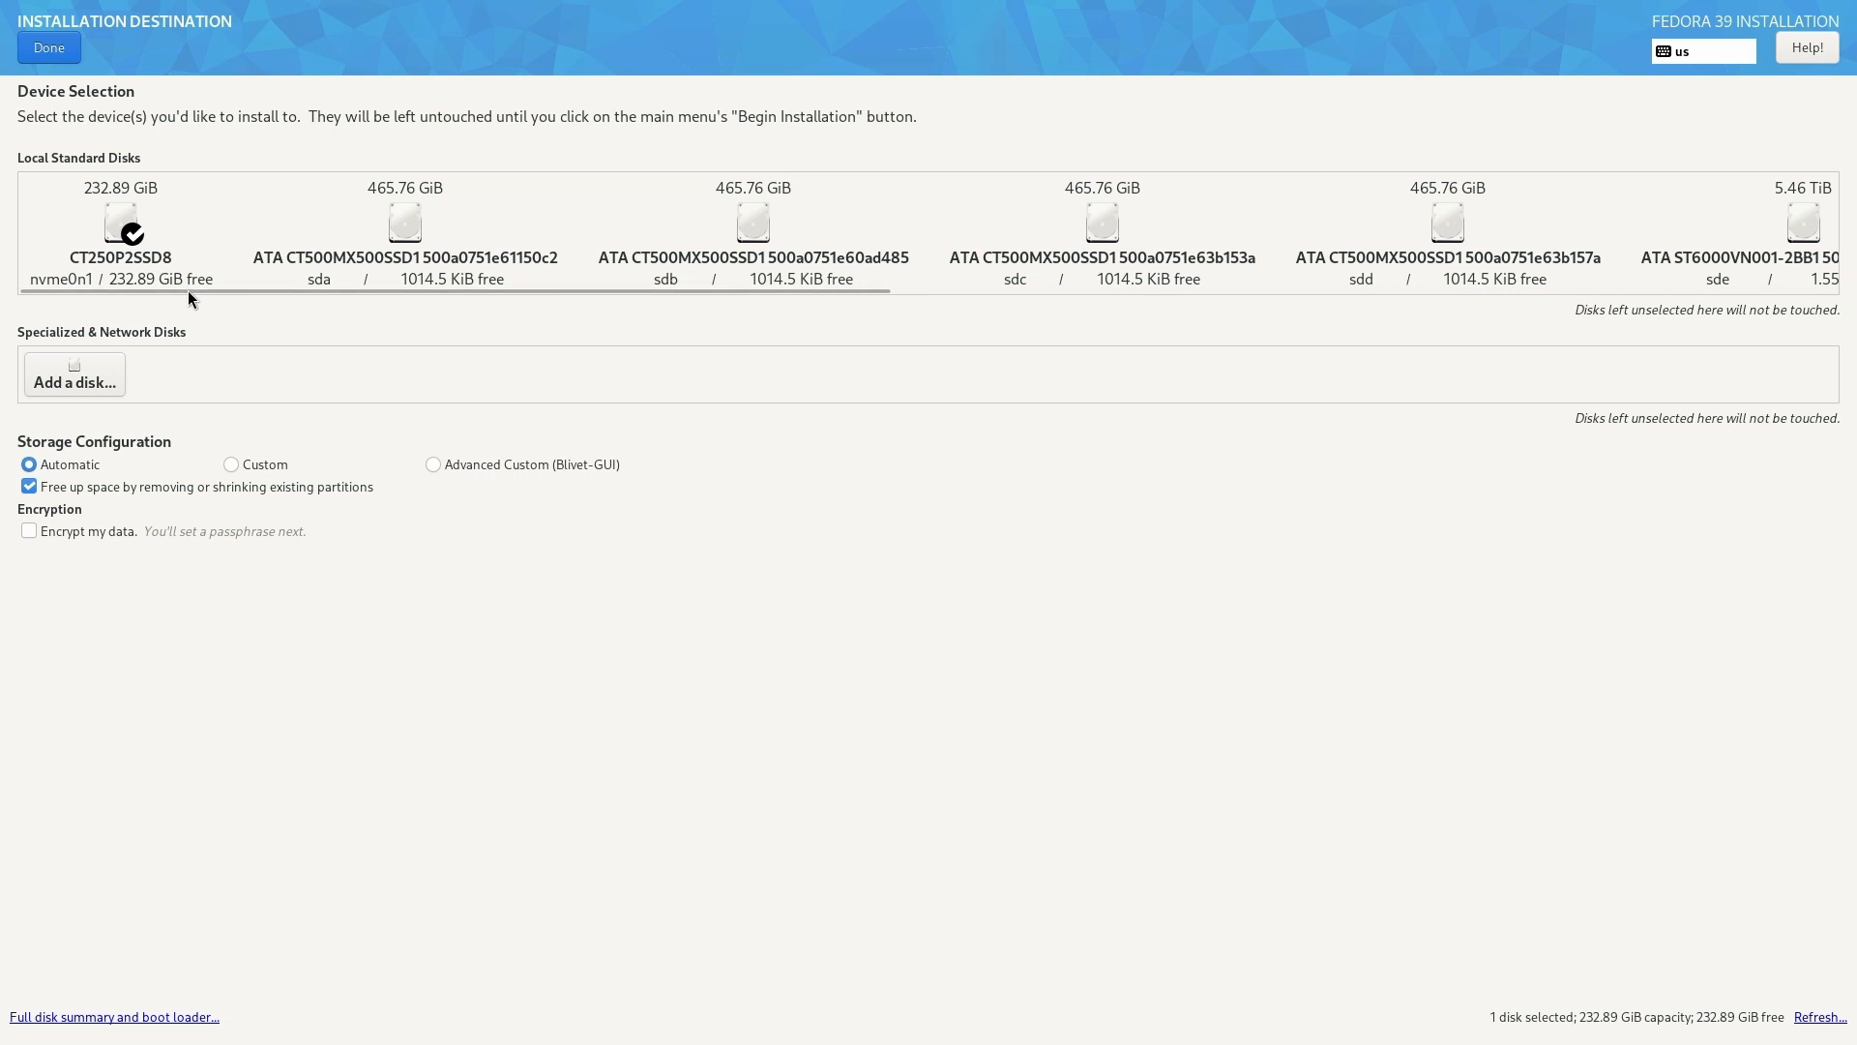
pyautogui.moveTo(190, 292); pyautogui.dragTo(59, 217)
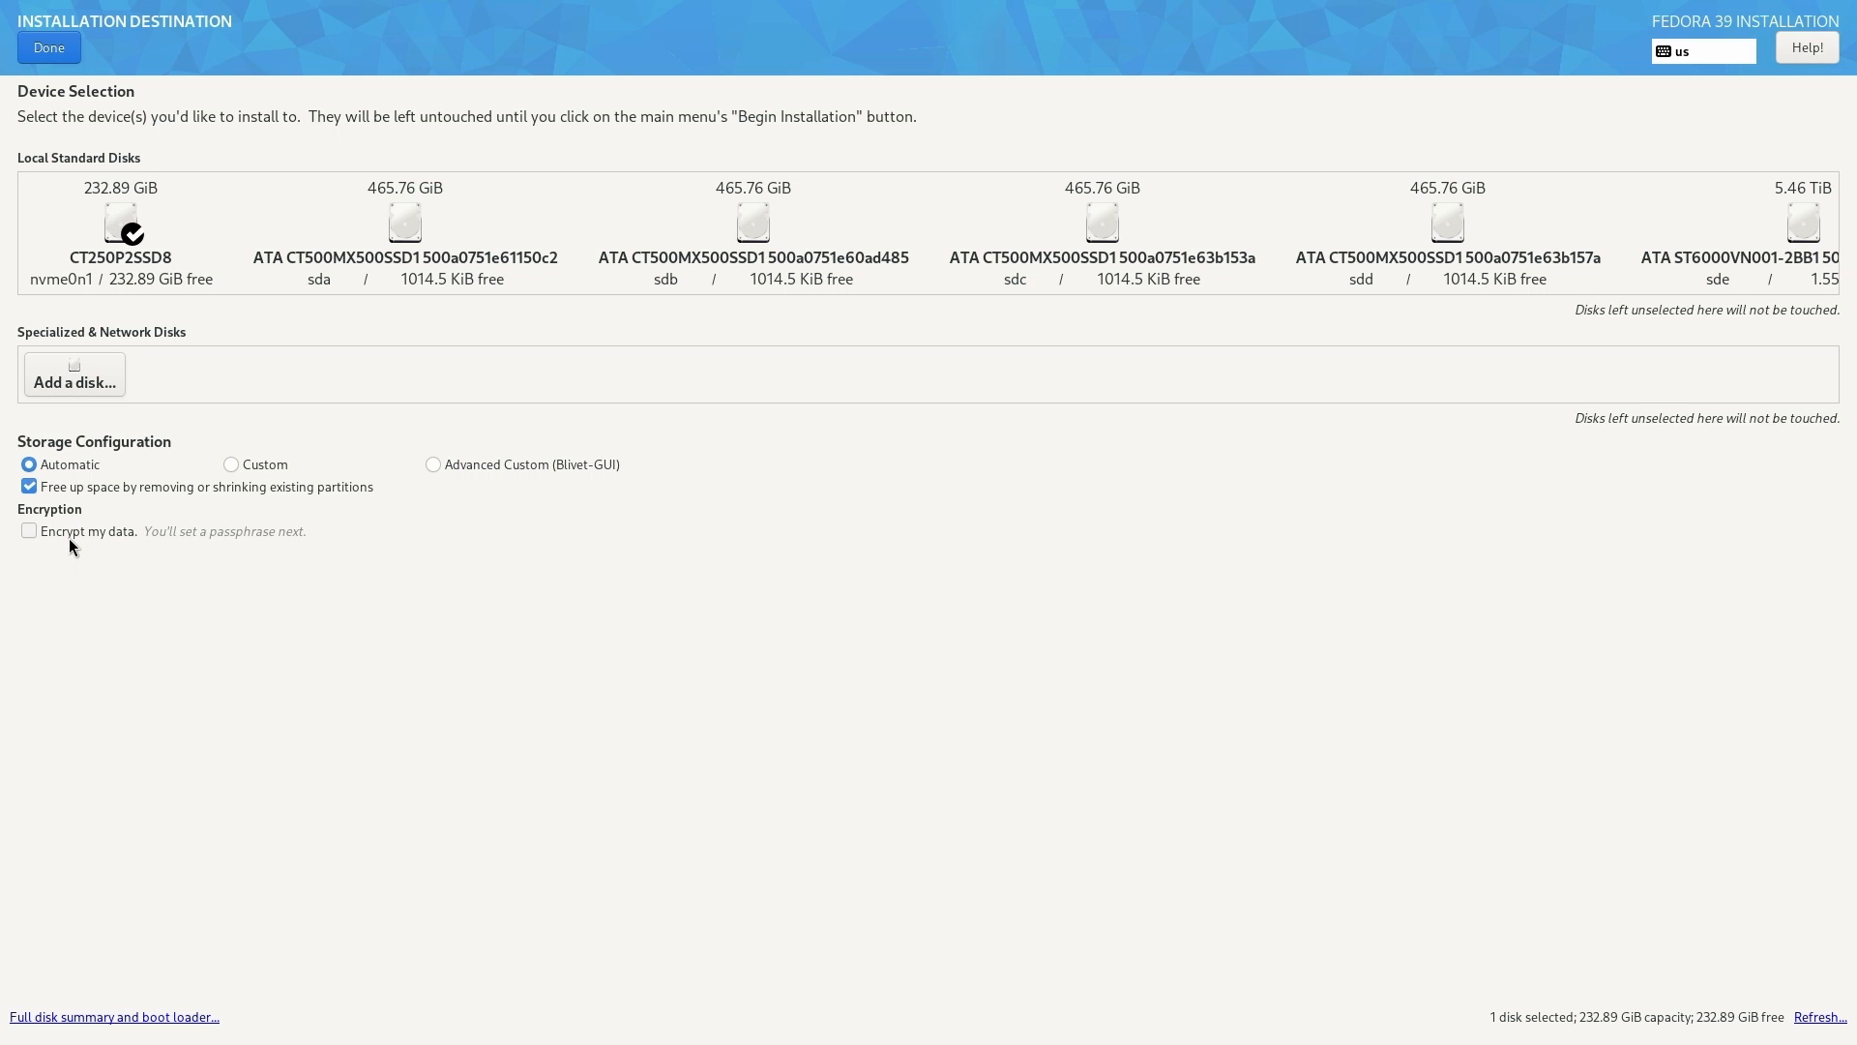
pyautogui.click(58, 54)
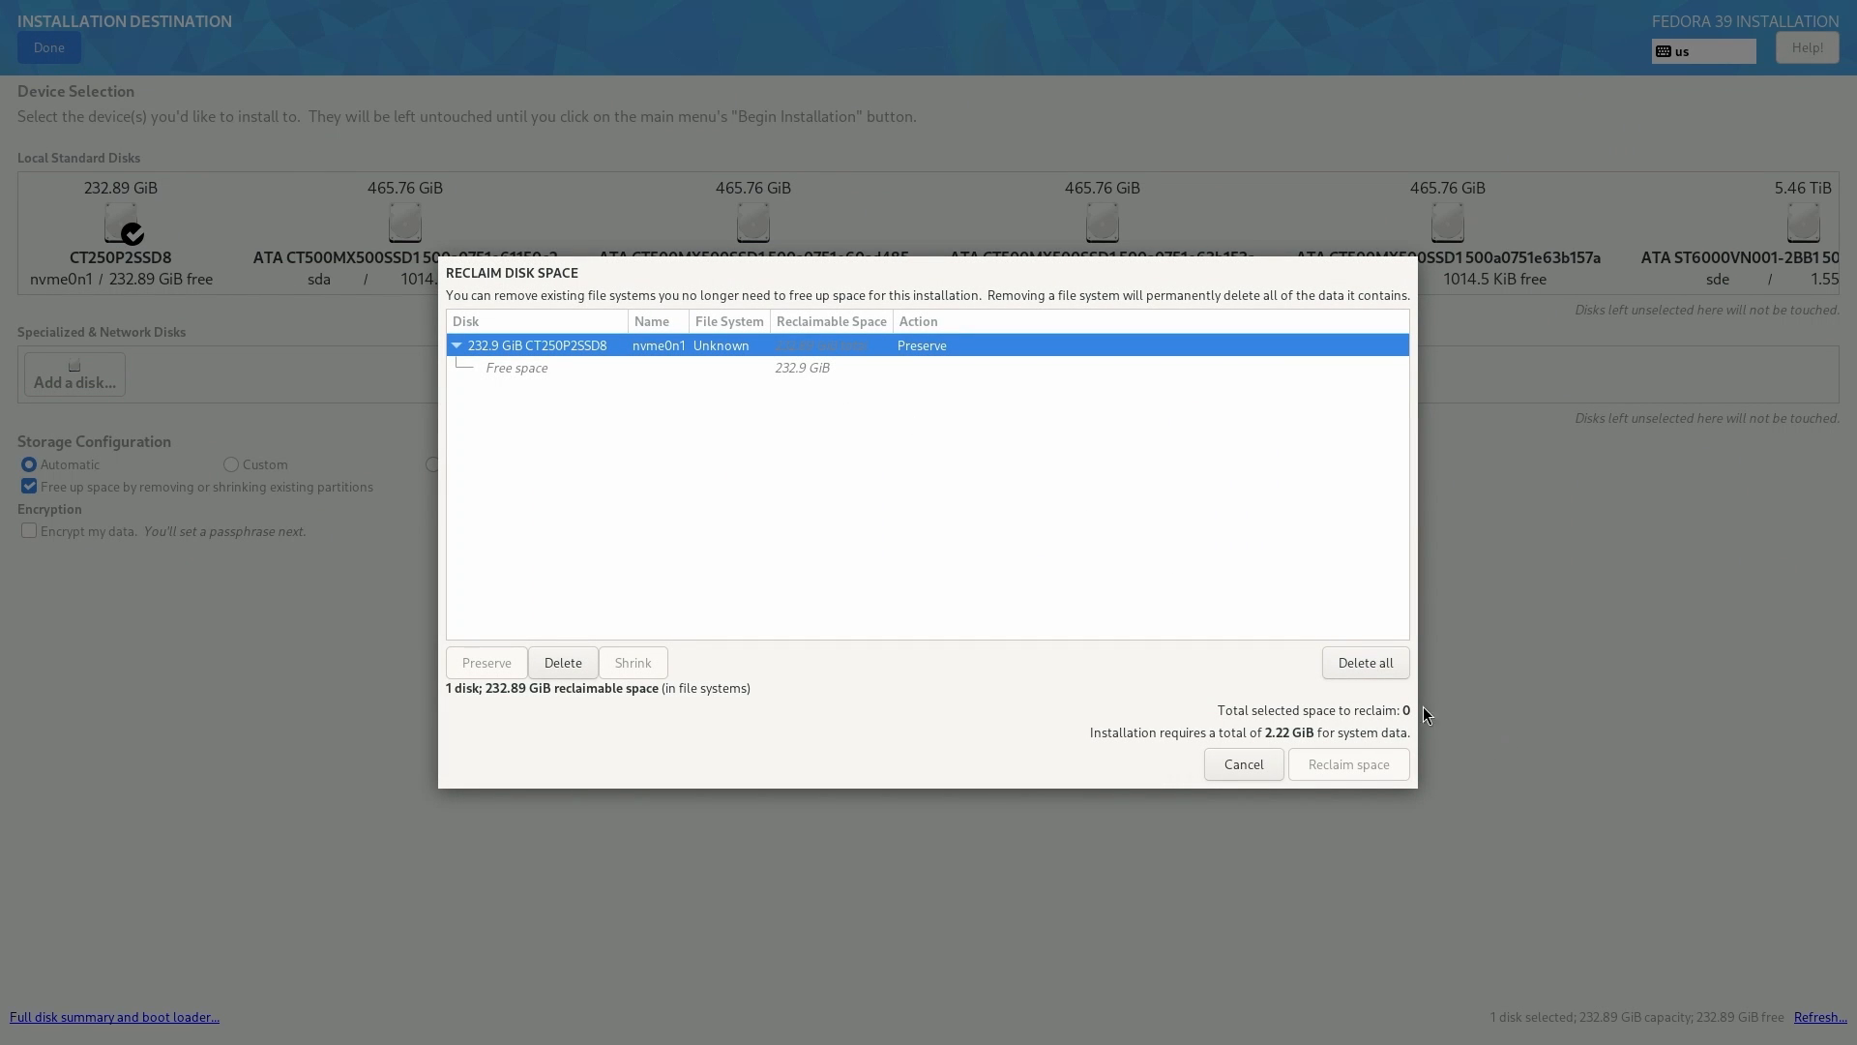
pyautogui.click(1350, 662)
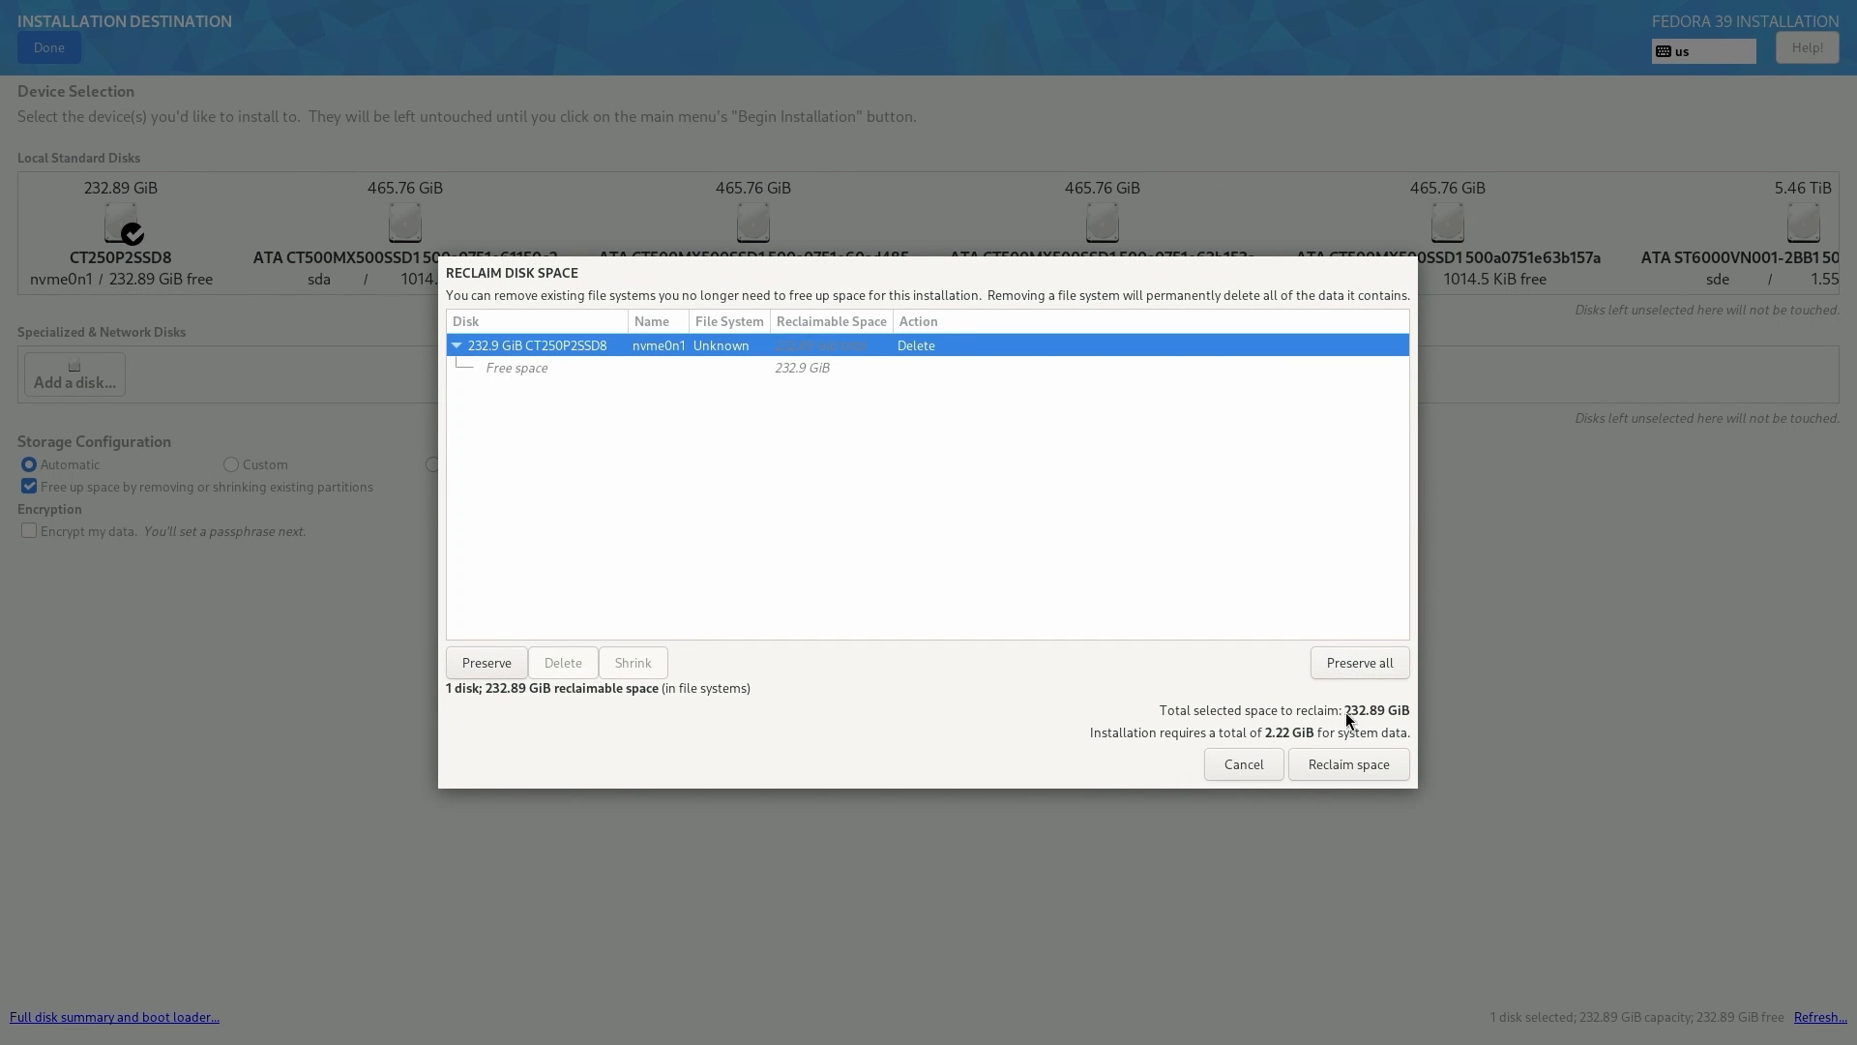
pyautogui.click(1349, 771)
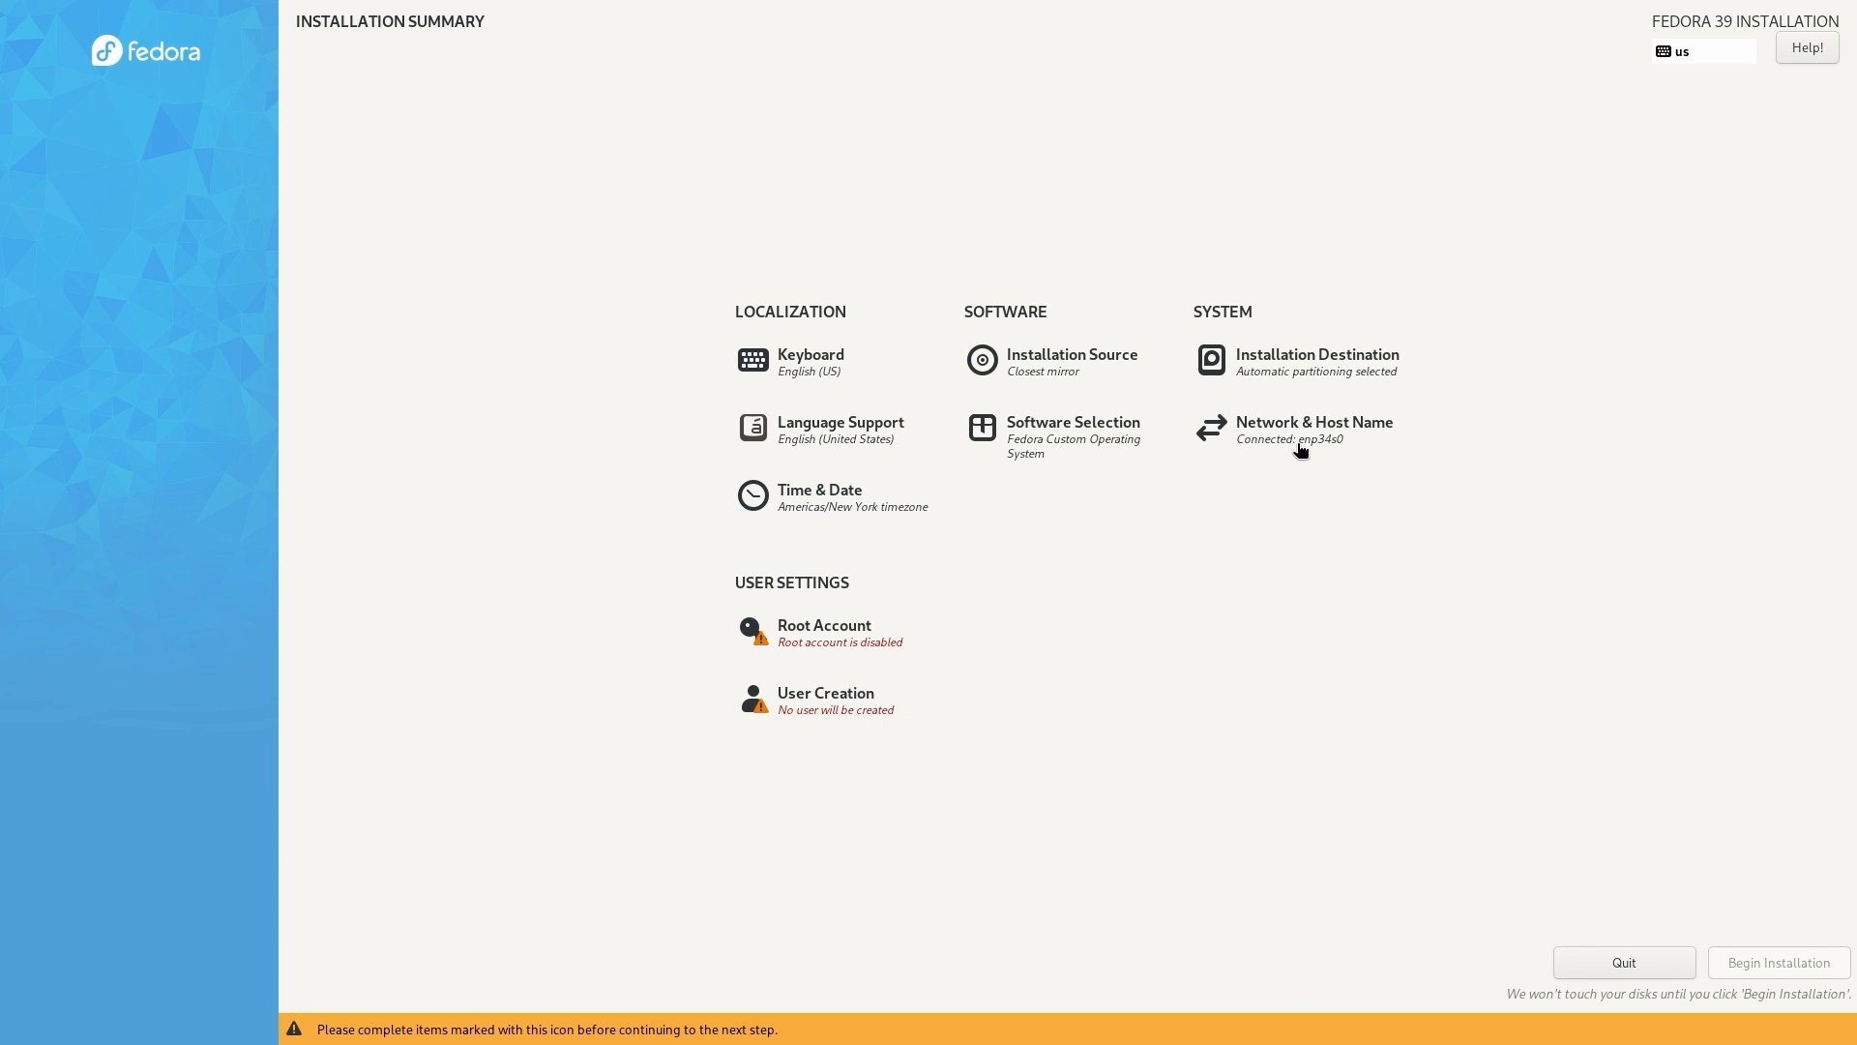
# - Set the host name to lab.home.10leej.com and apply it
pyautogui.click(1249, 429)
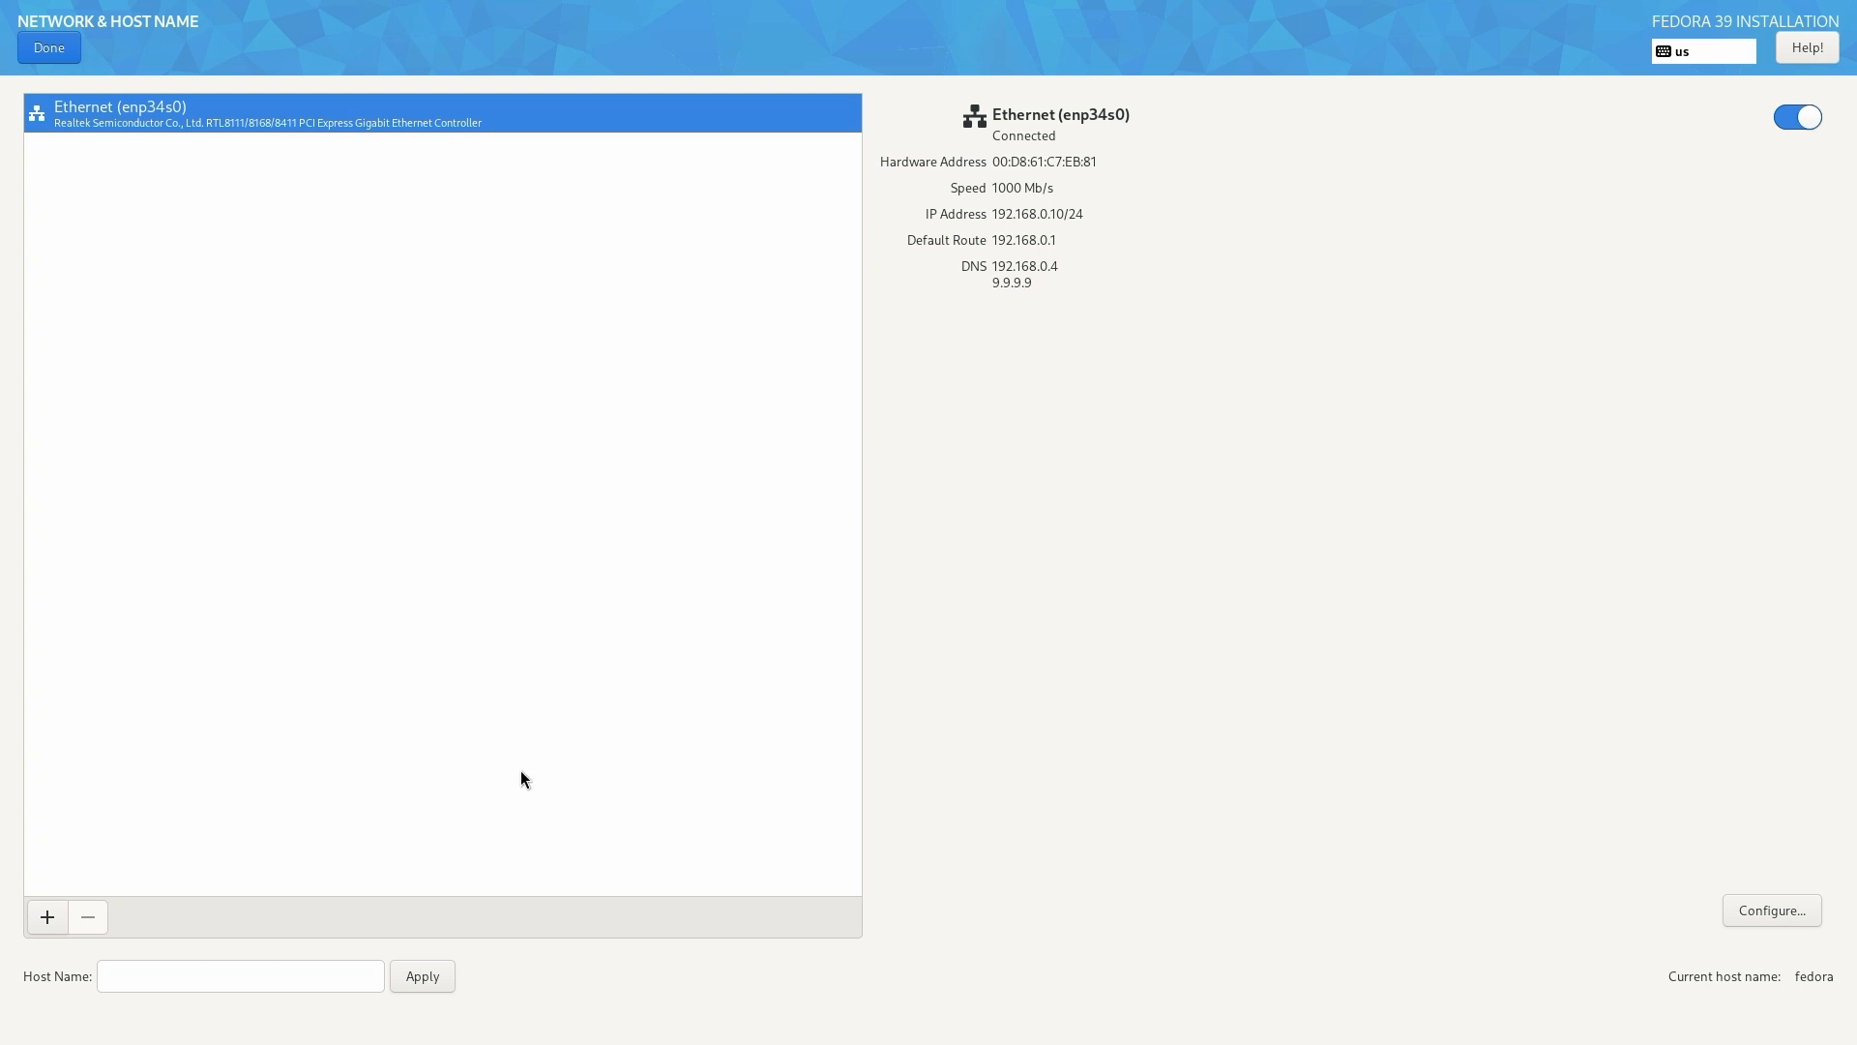
pyautogui.click(281, 976)
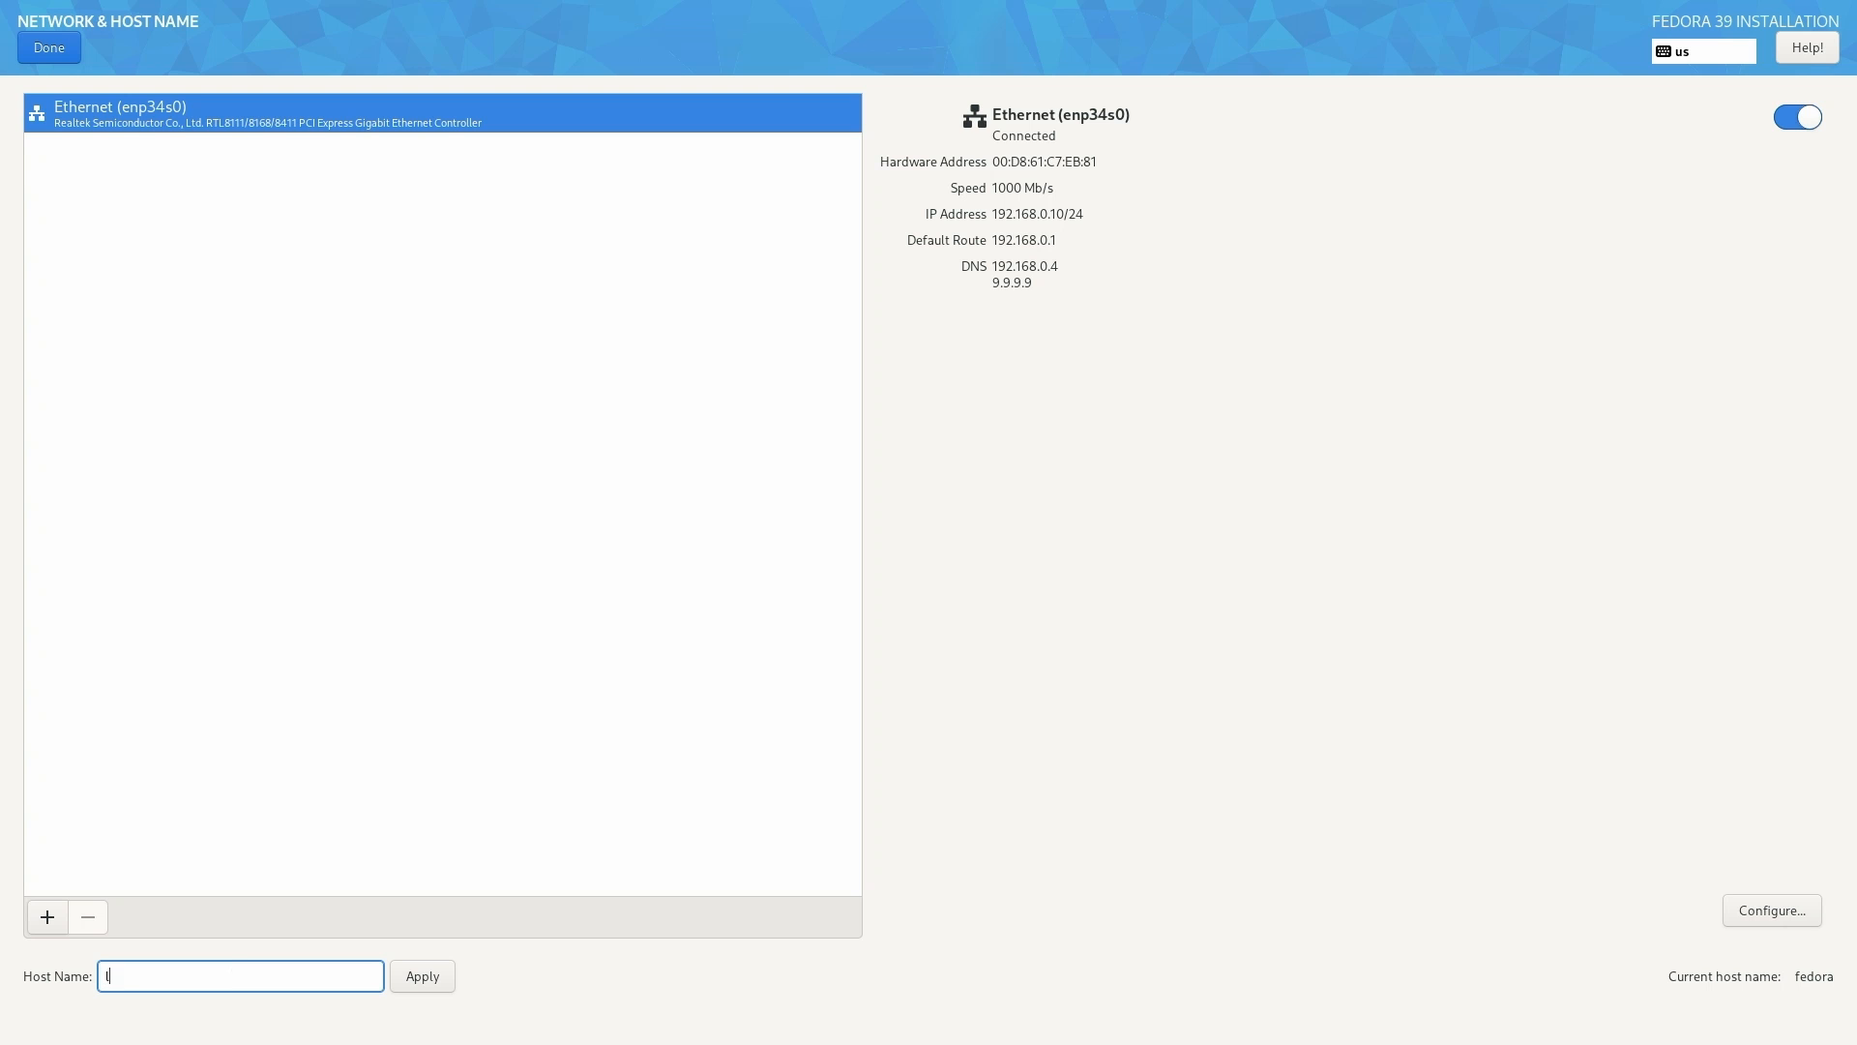
pyautogui.write('lab')
pyautogui.write('.home.10leej.com')
pyautogui.click(404, 975)
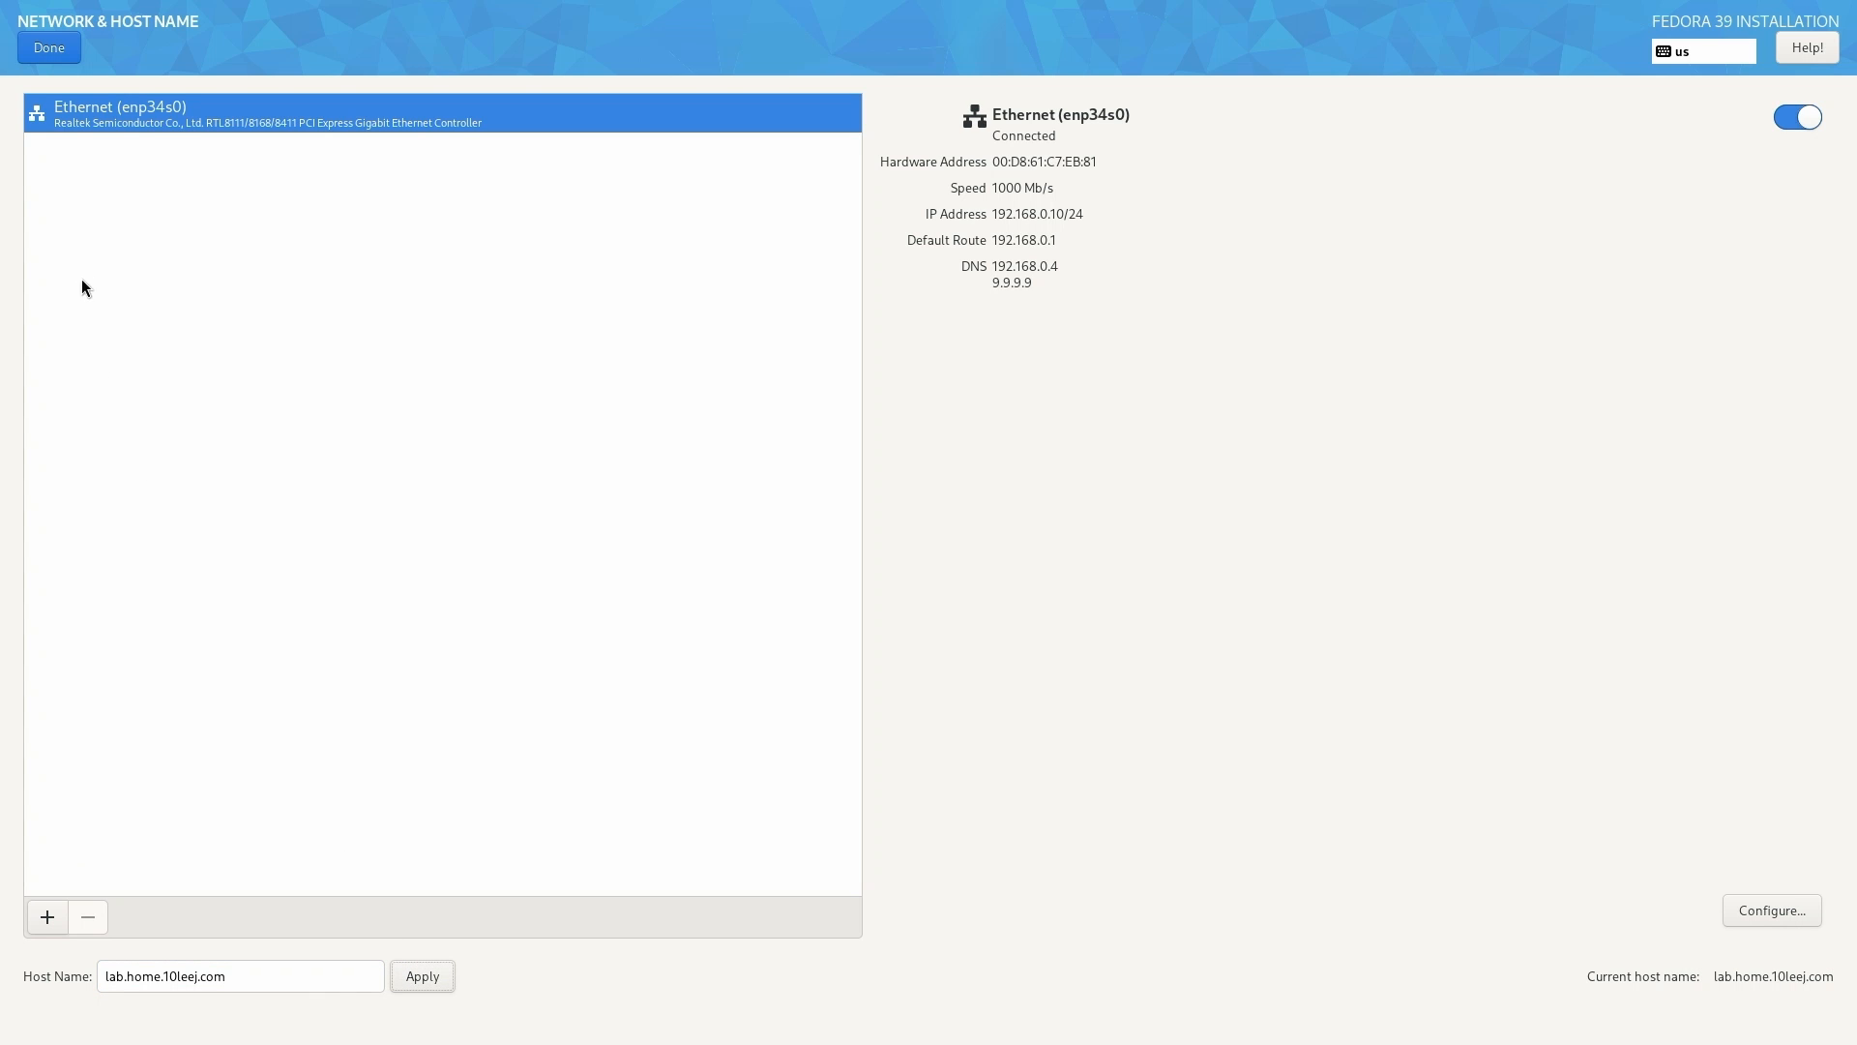
pyautogui.click(64, 47)
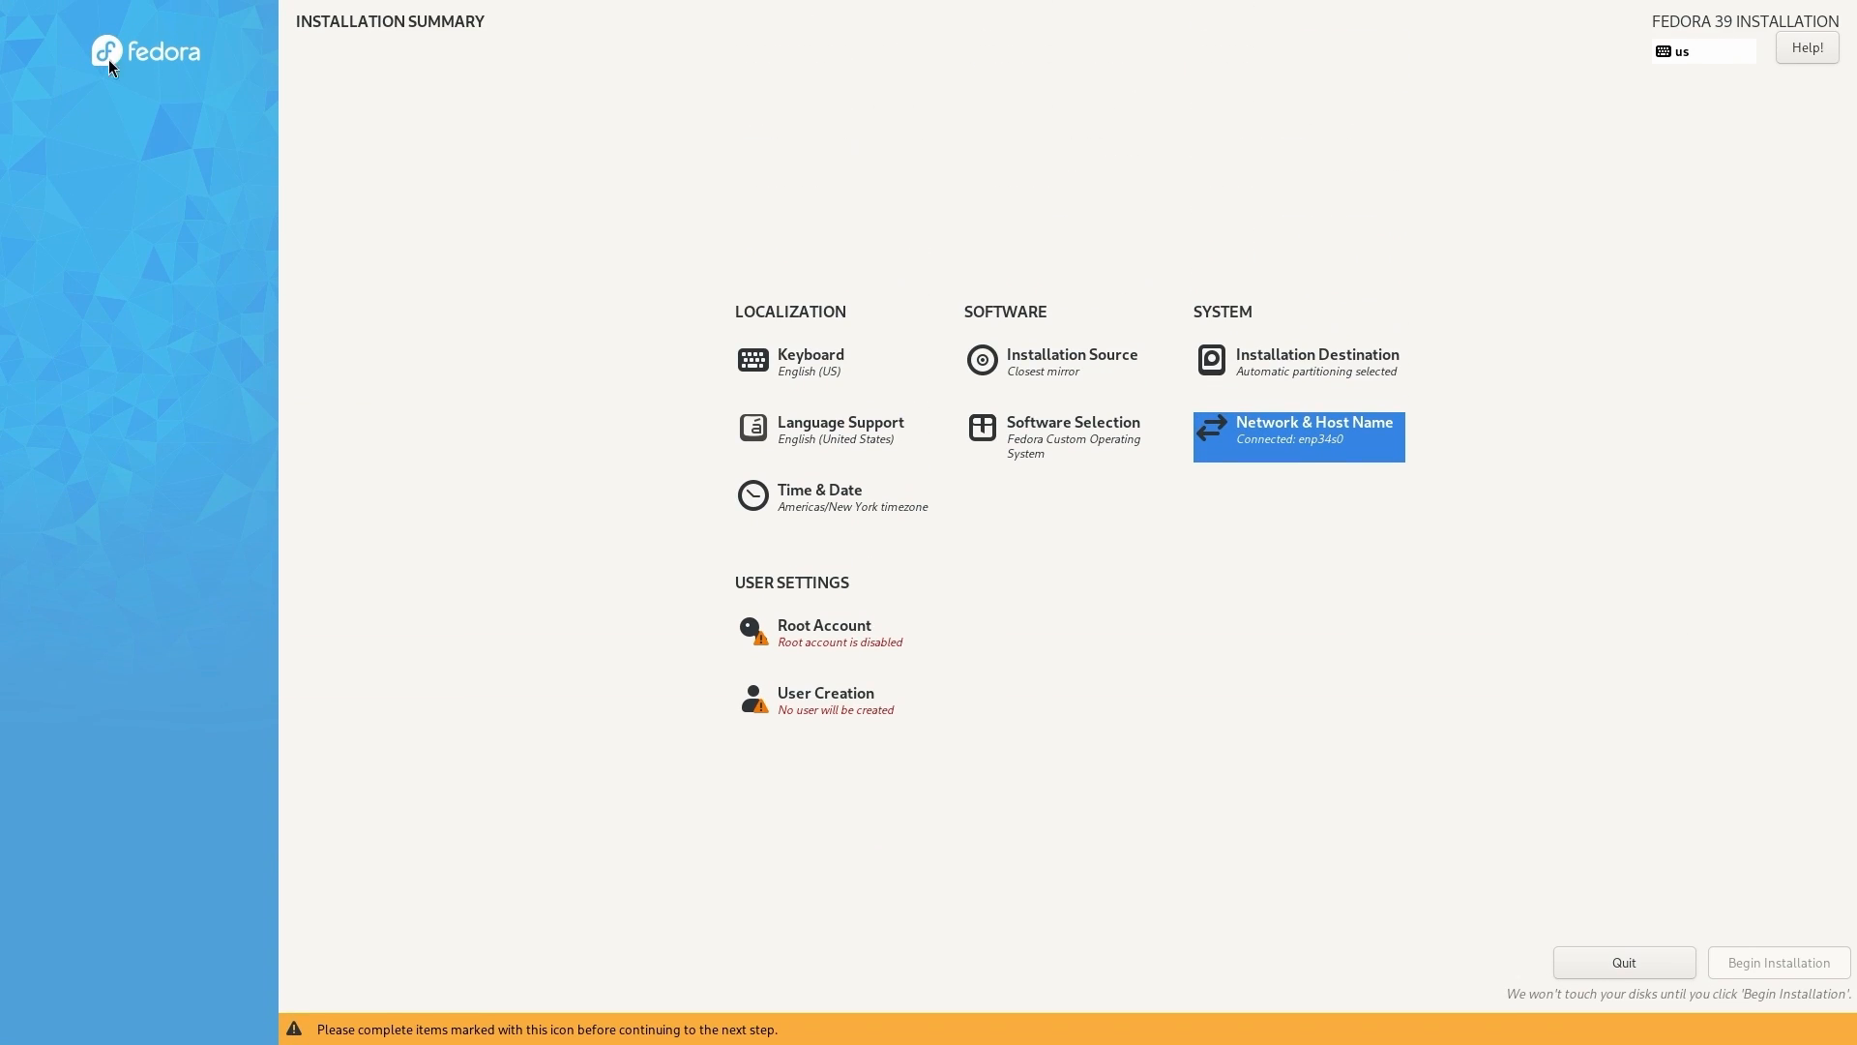
# - Choose Fedora Server Edition as the base environment in Software Selection
pyautogui.click(1043, 443)
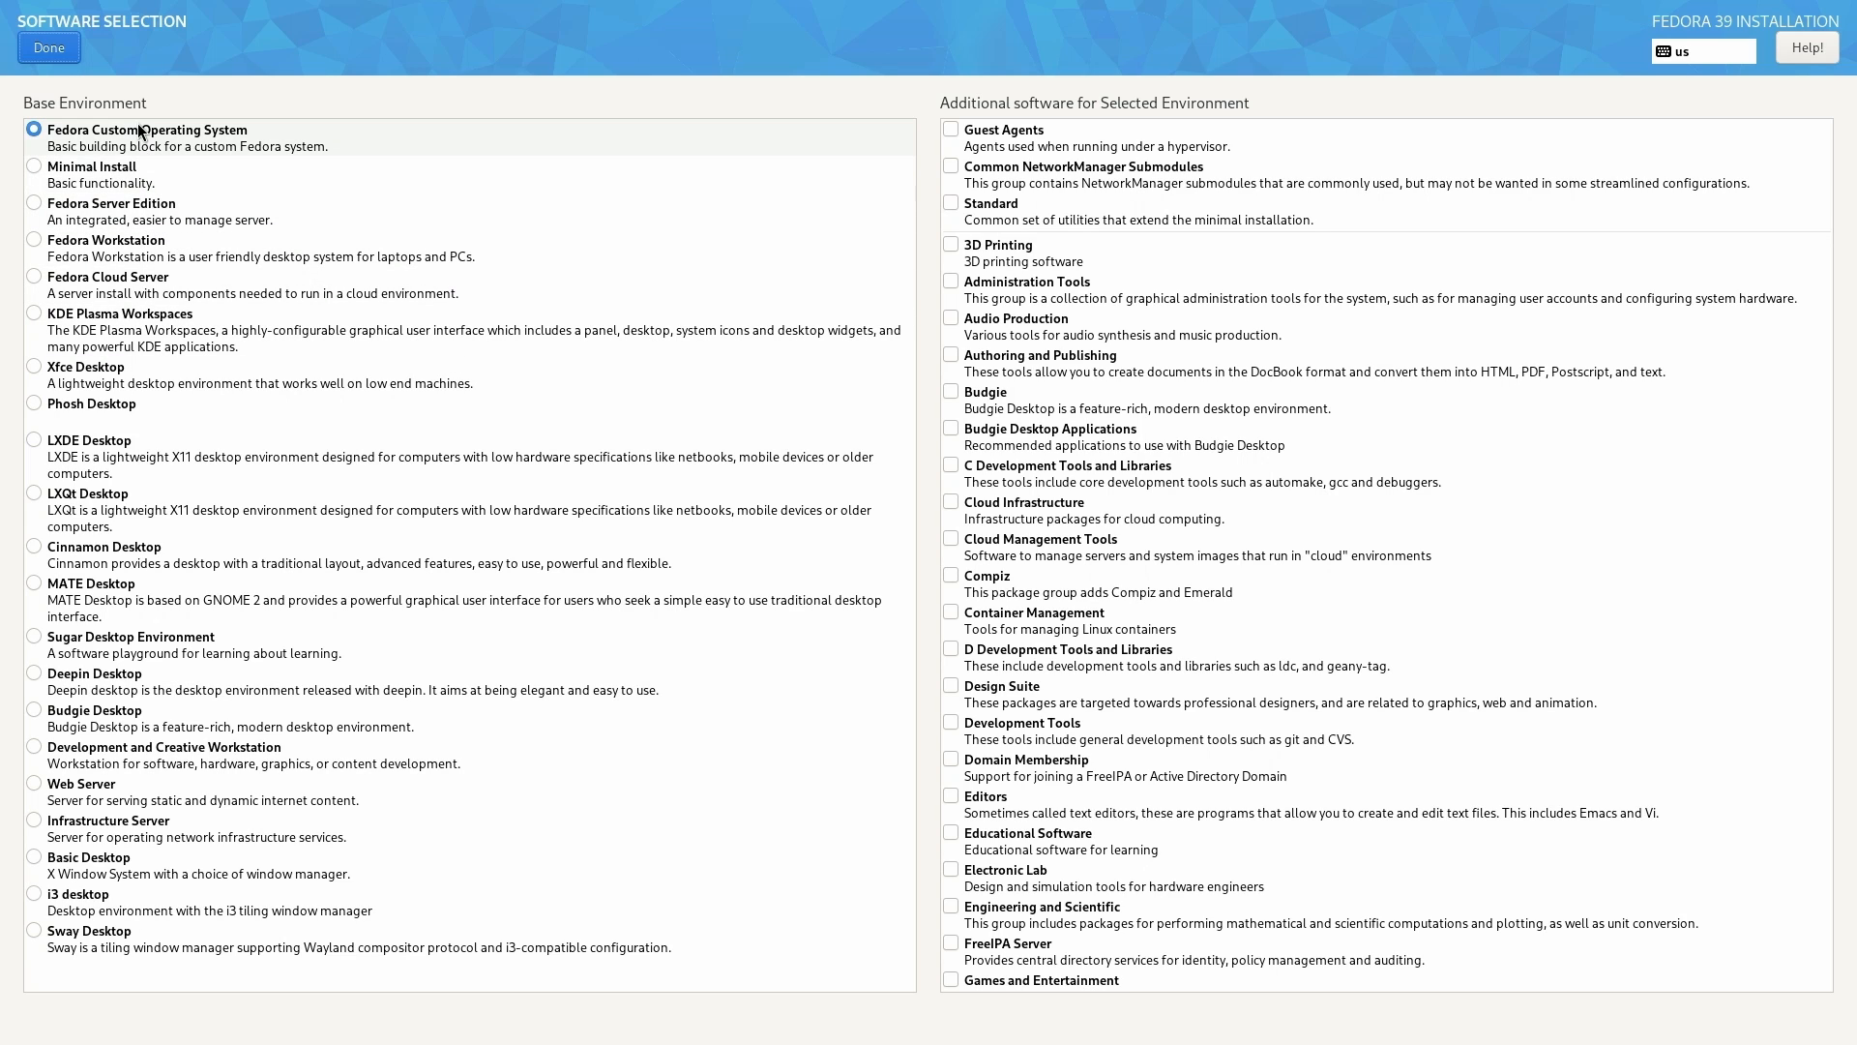
pyautogui.click(143, 222)
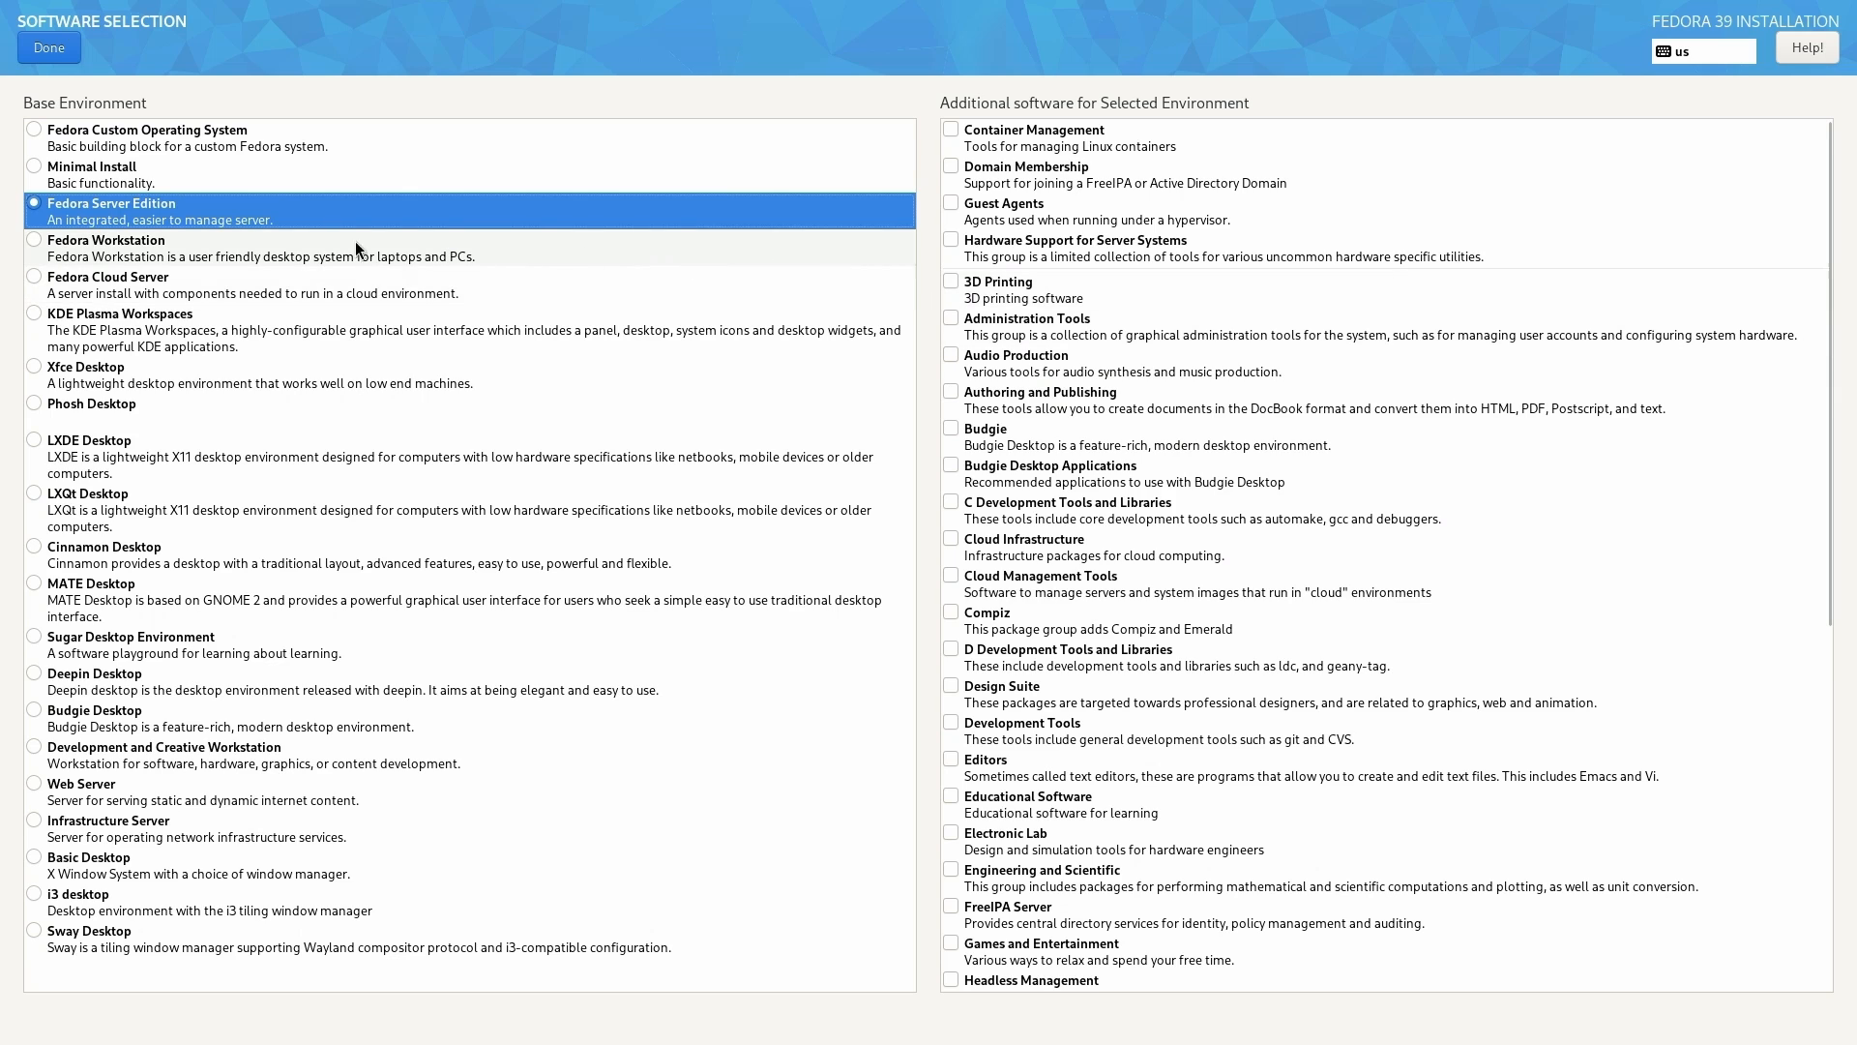
pyautogui.click(62, 46)
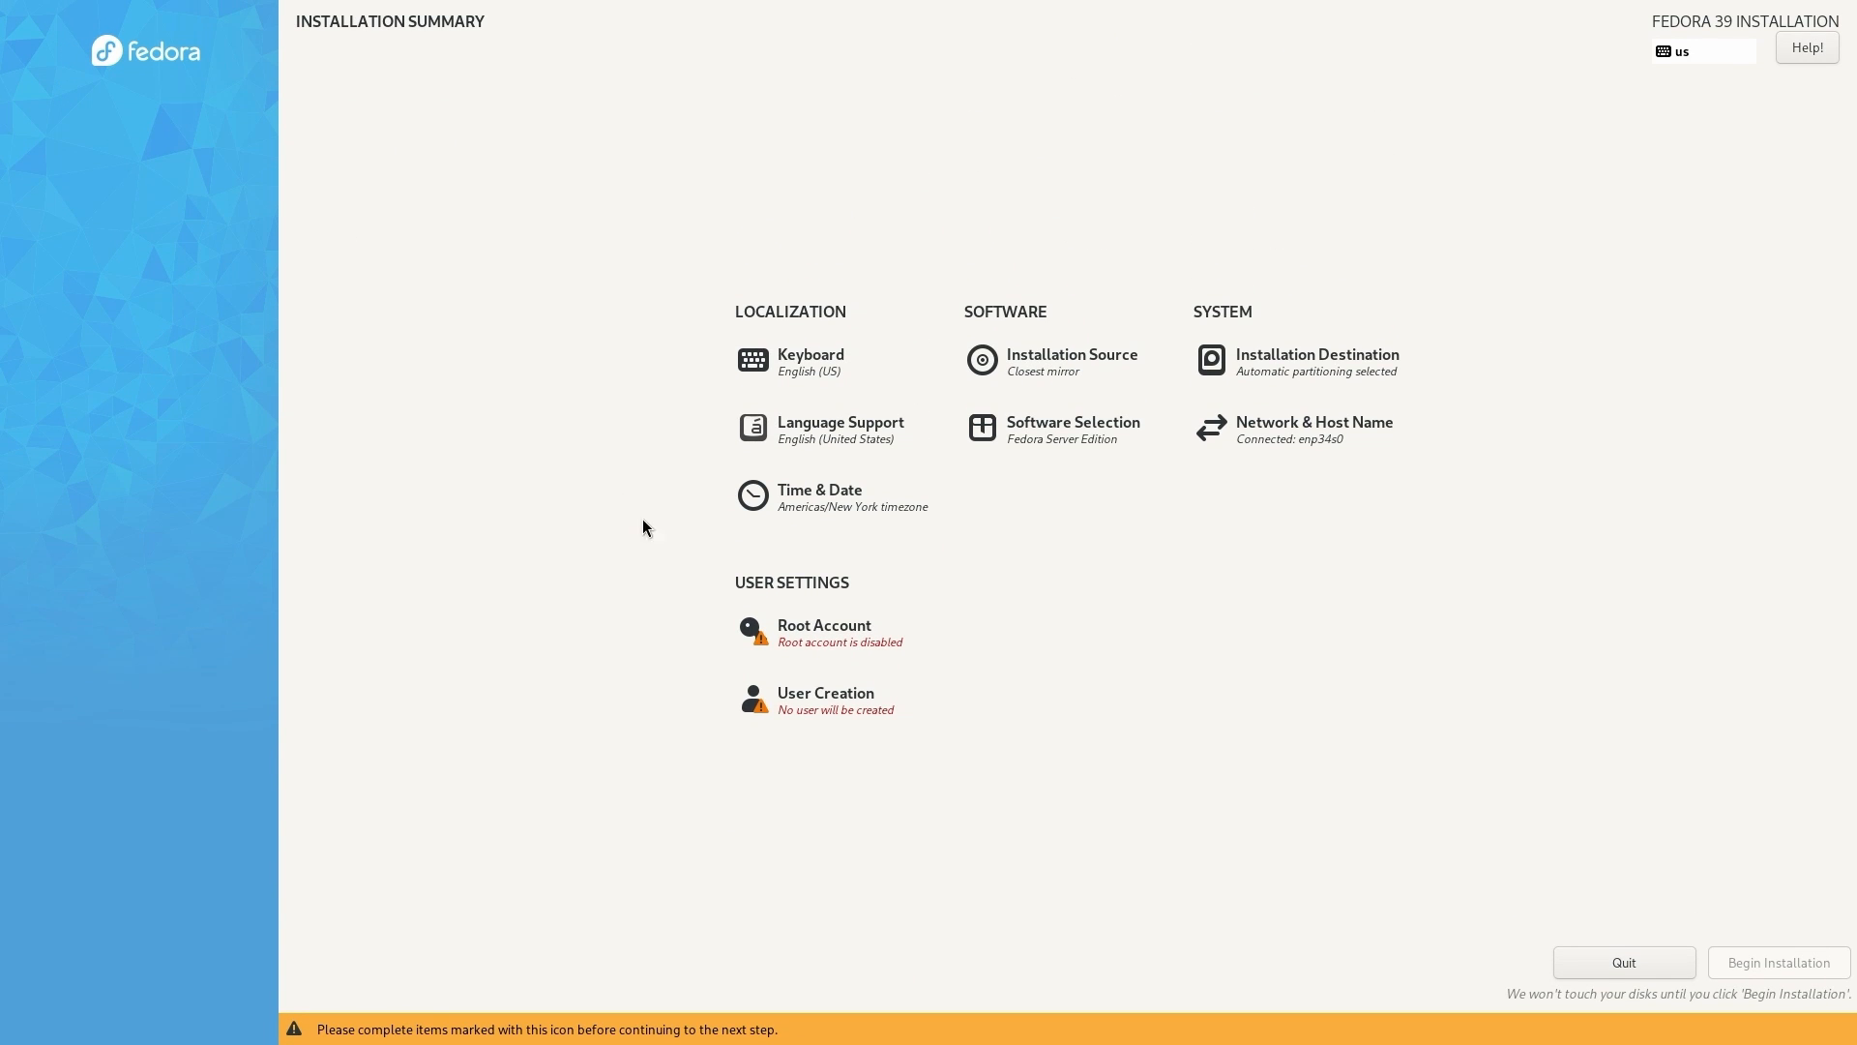
# - Enable the root account, enter and confirm its password, and accept the weak-password warning
pyautogui.click(816, 654)
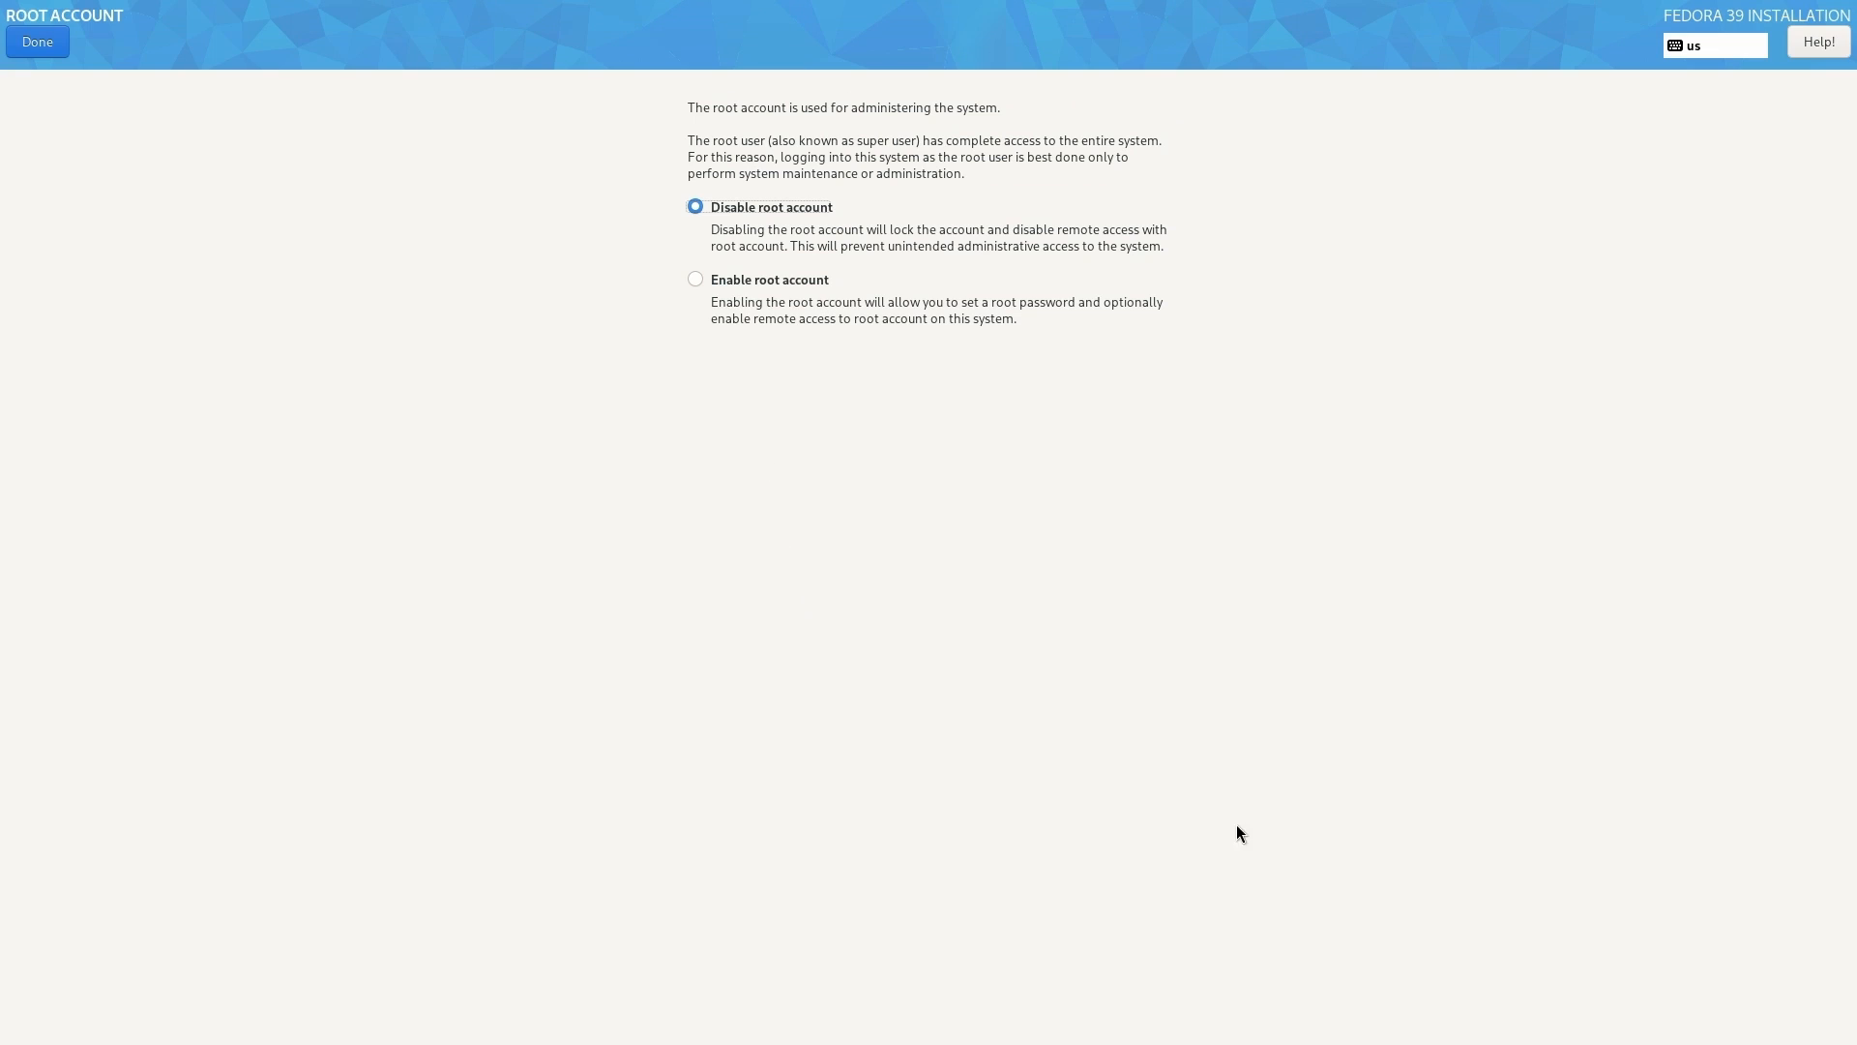
pyautogui.click(741, 282)
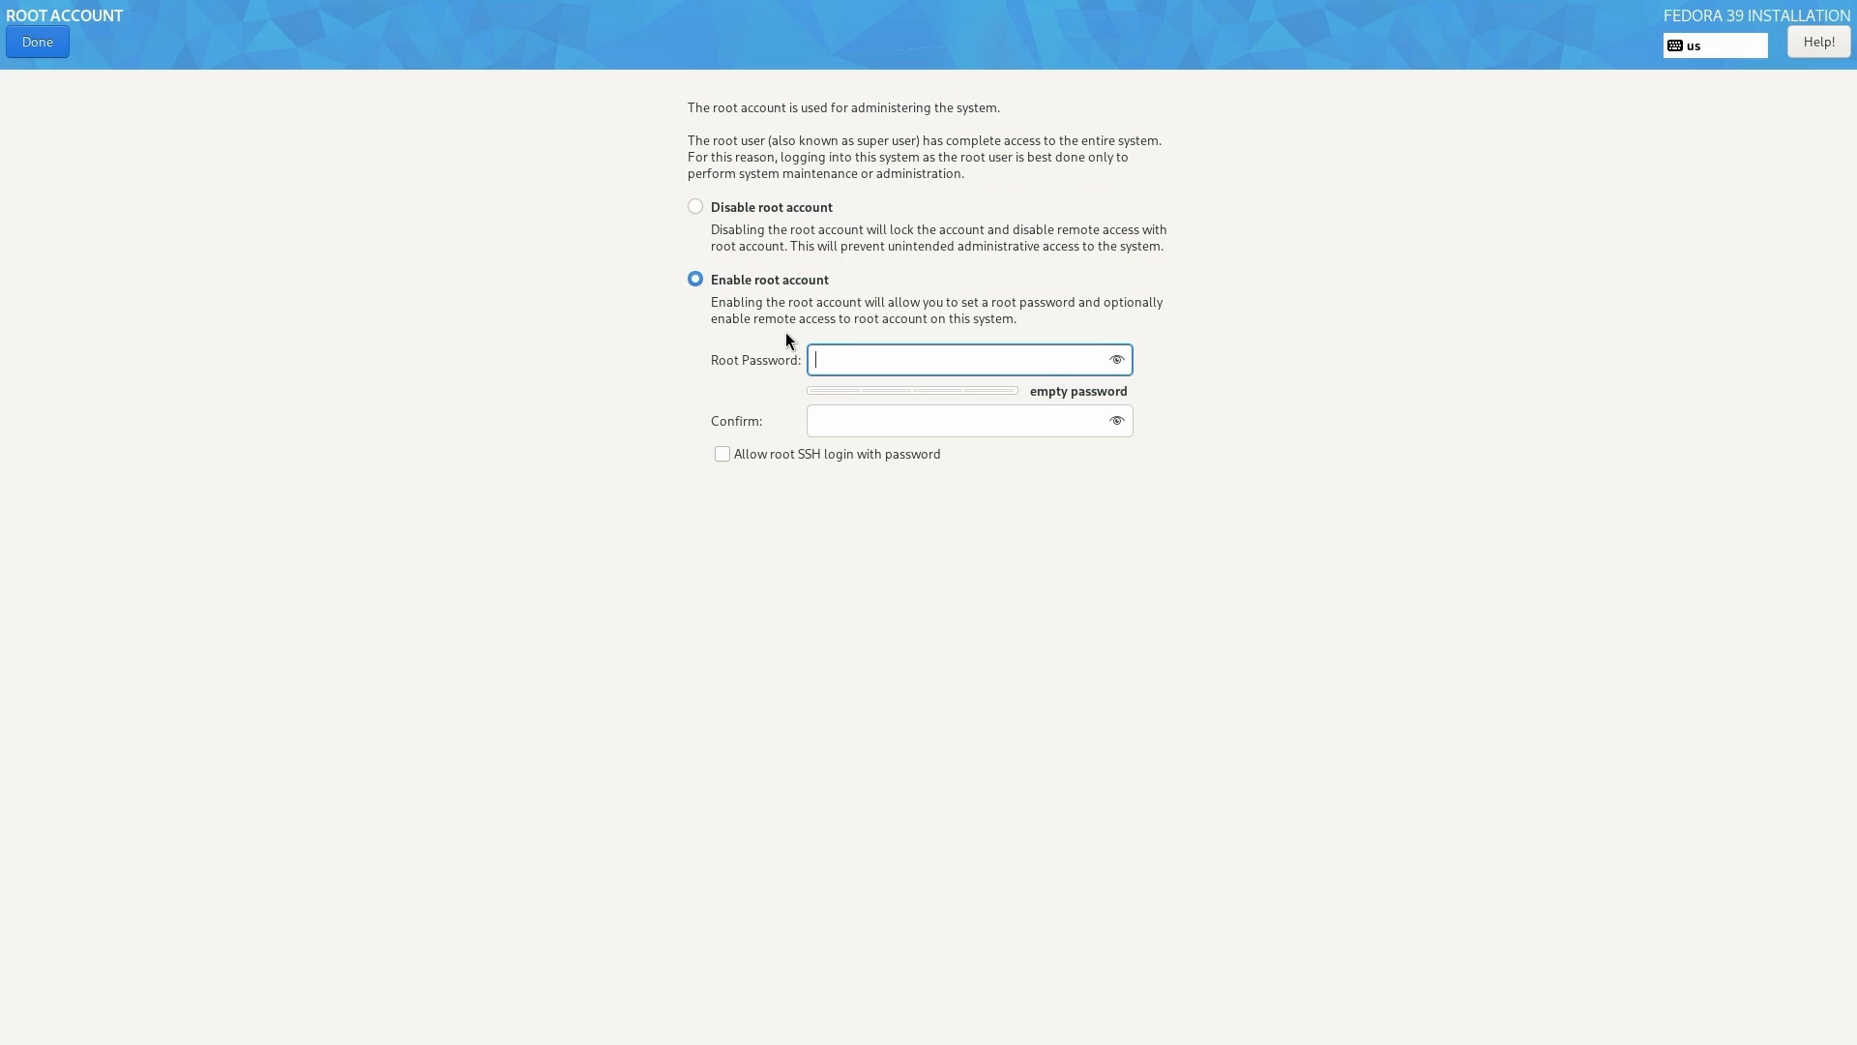
pyautogui.write('password1')
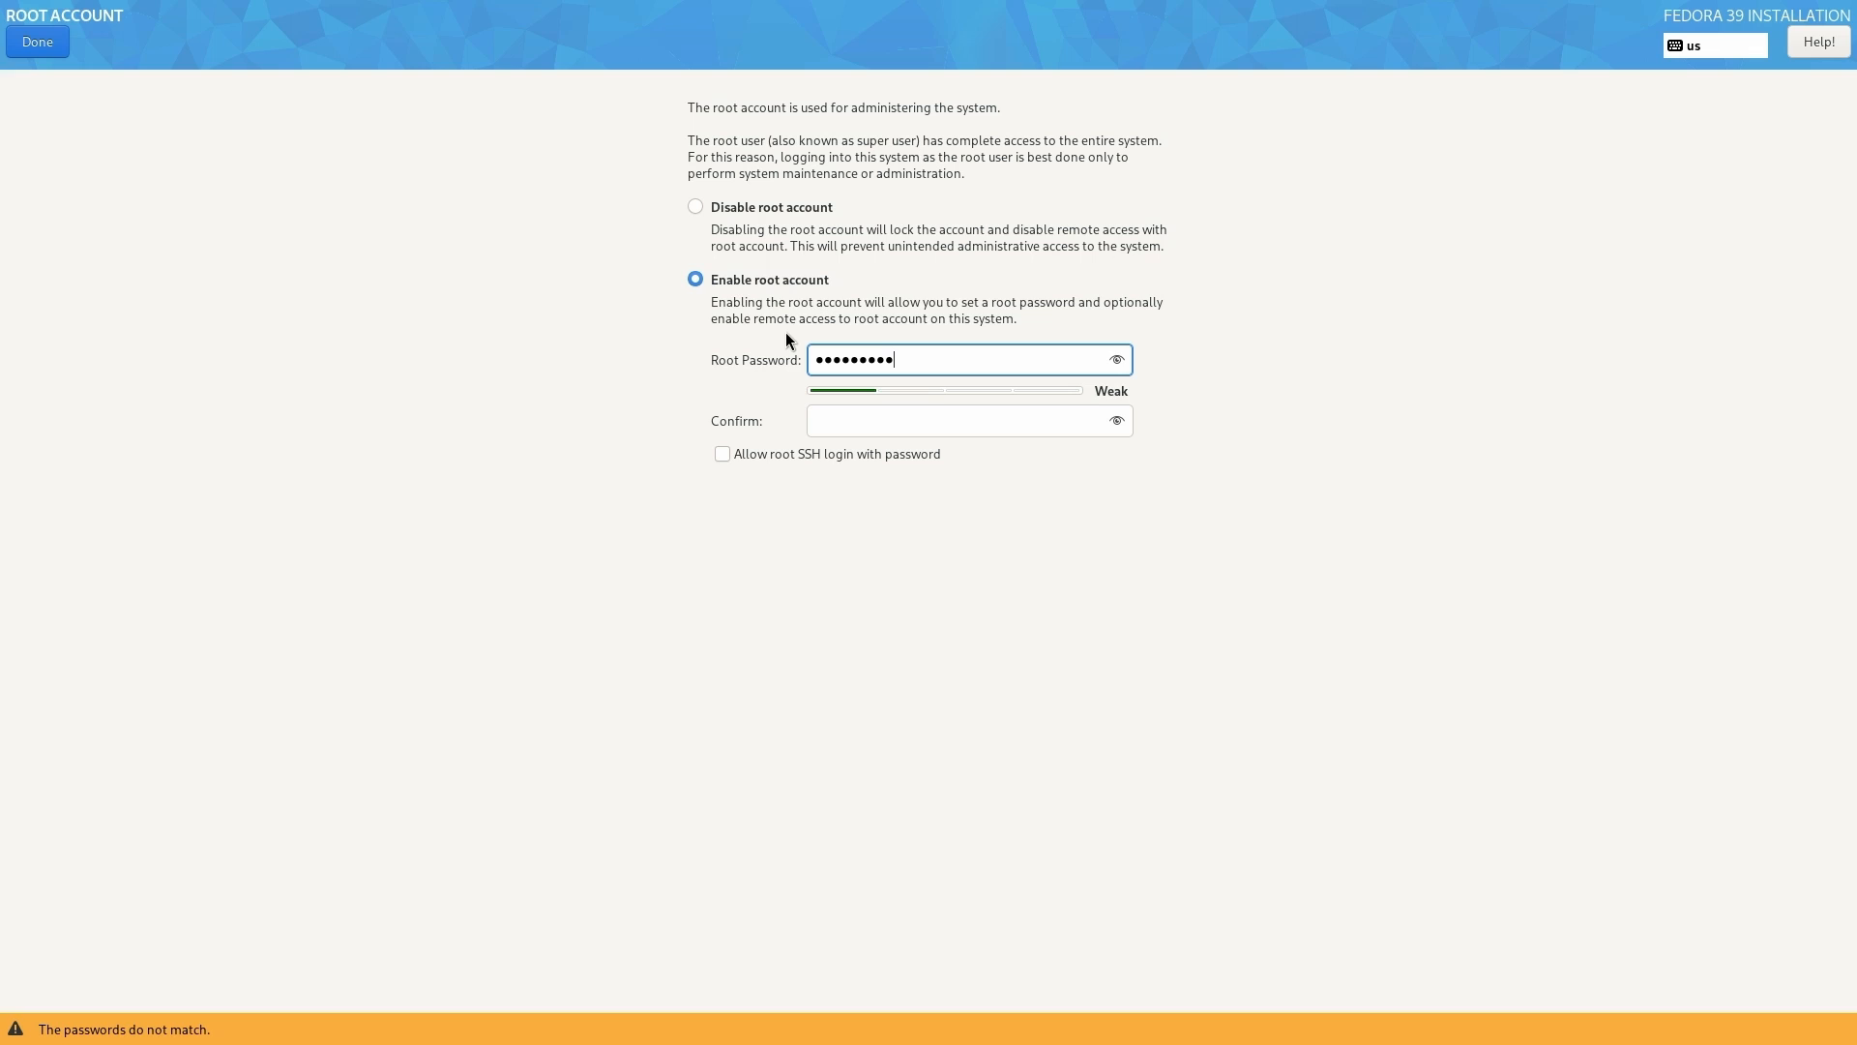
pyautogui.press('Tab')
pyautogui.write('password1')
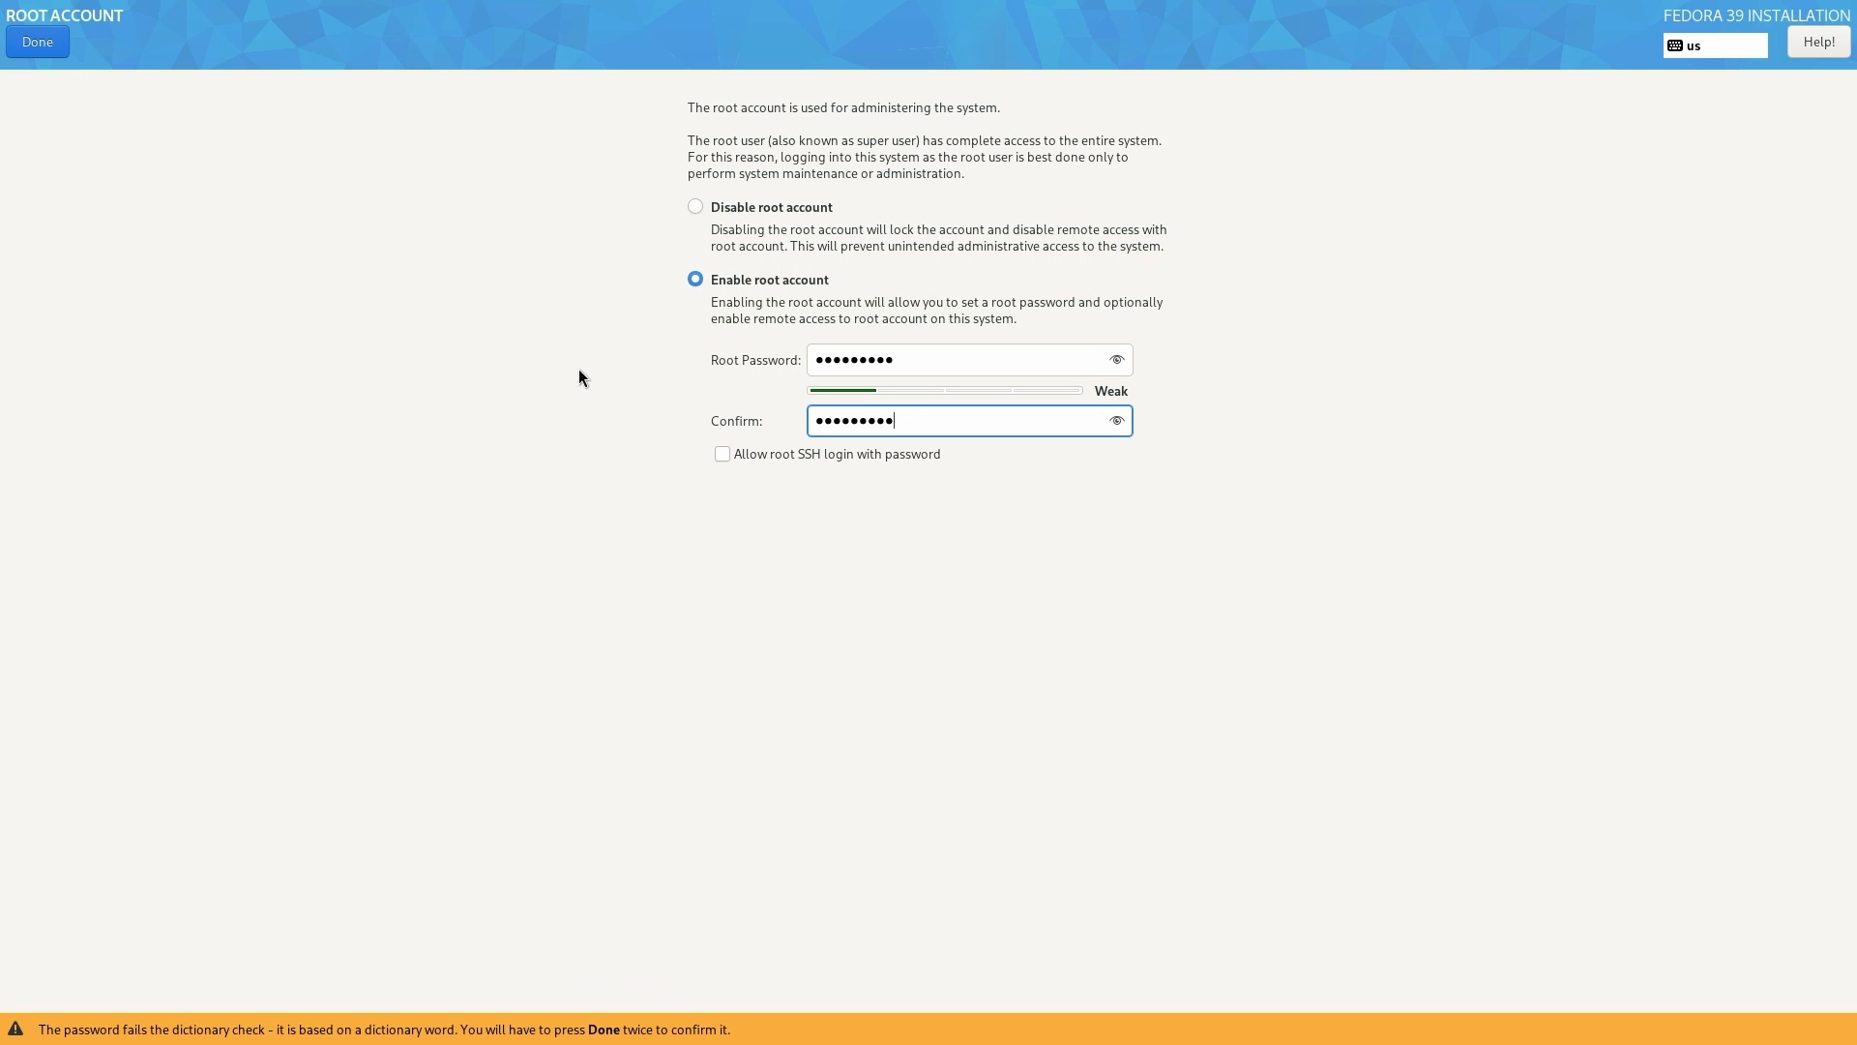
pyautogui.click(39, 44)
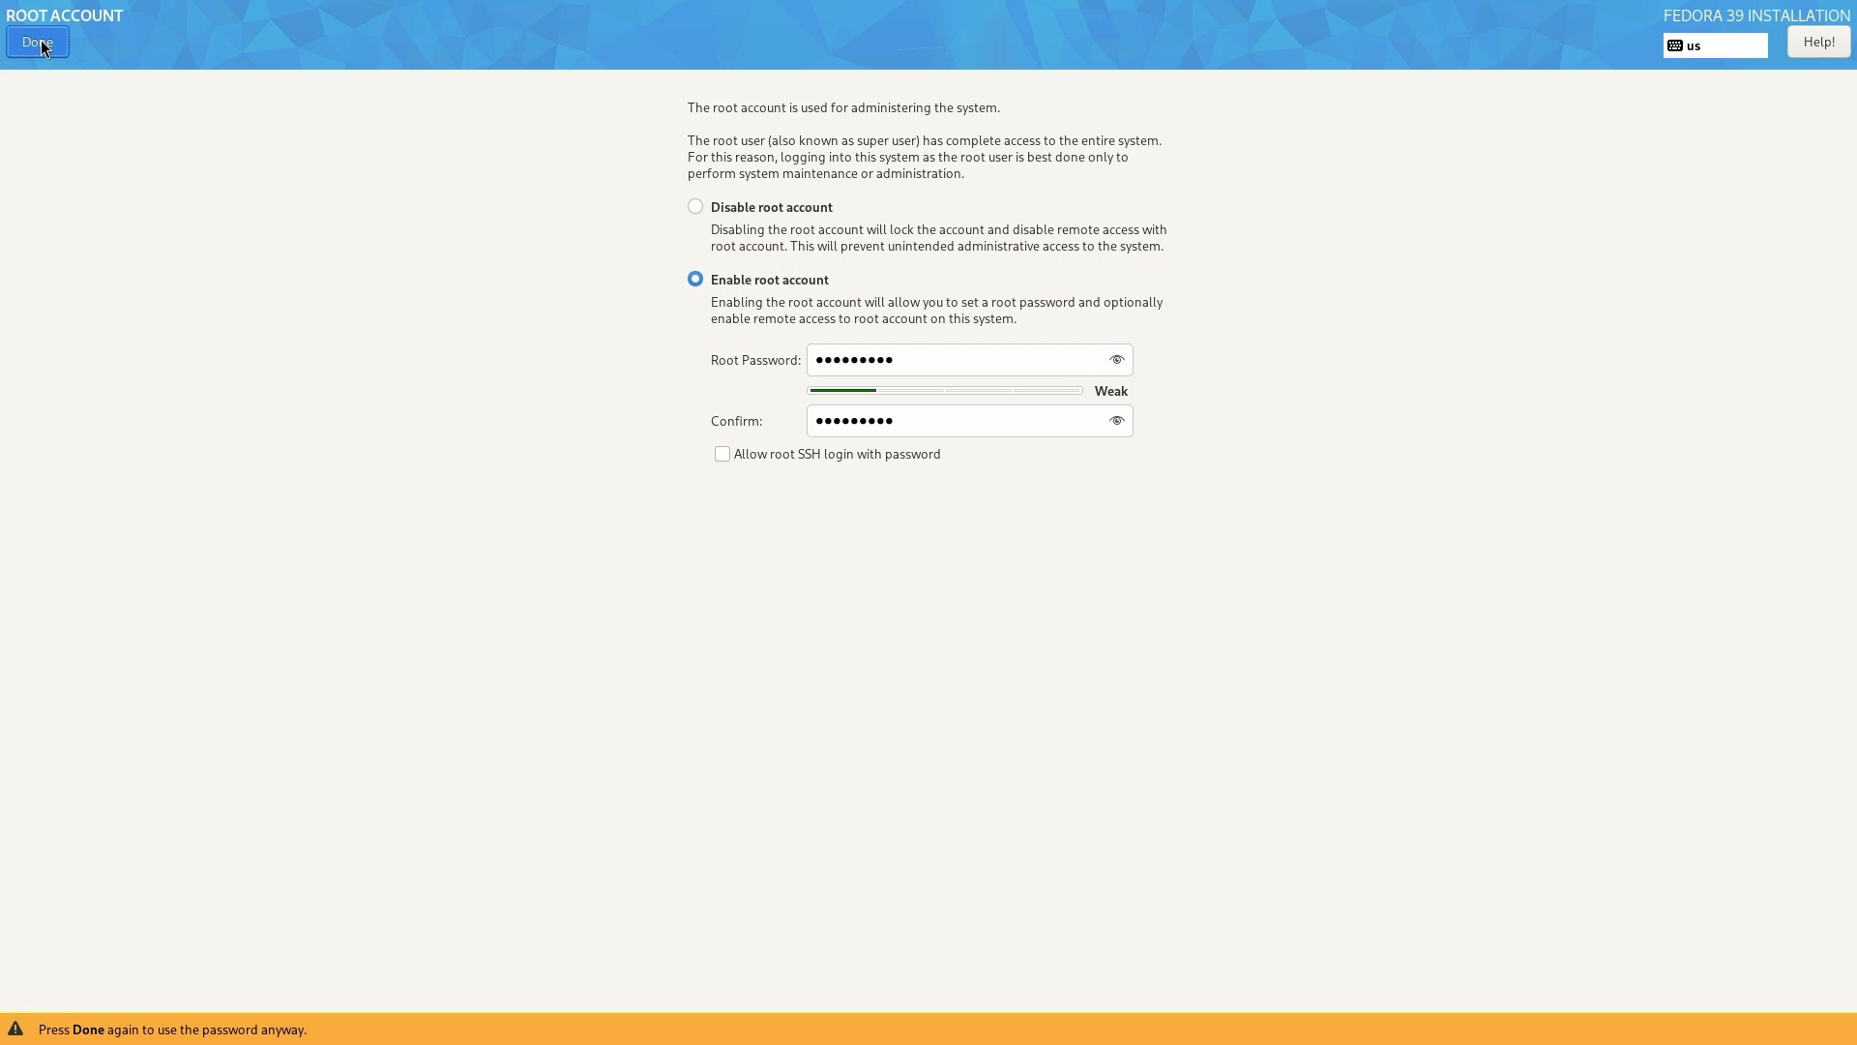
pyautogui.click(41, 44)
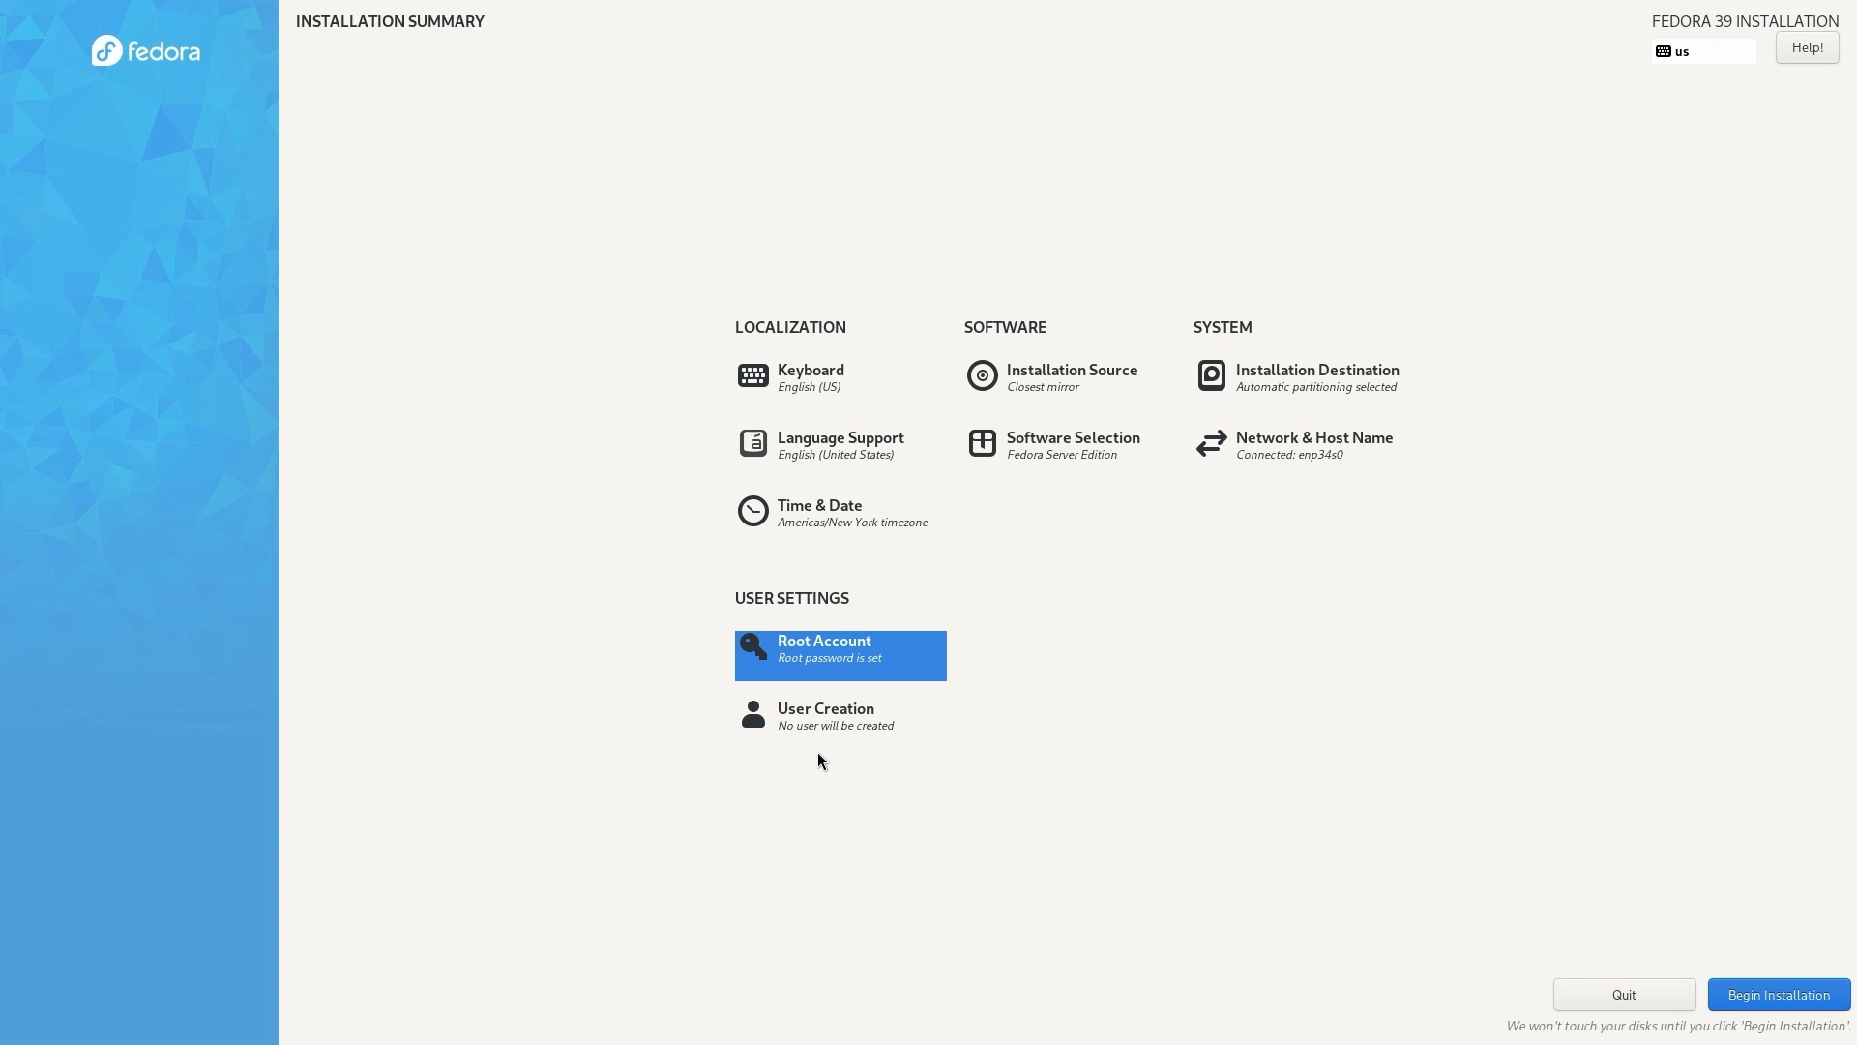
# - Create a user with the person's full name, a user name and a confirmed password, accepting the weak-password warning
pyautogui.click(830, 708)
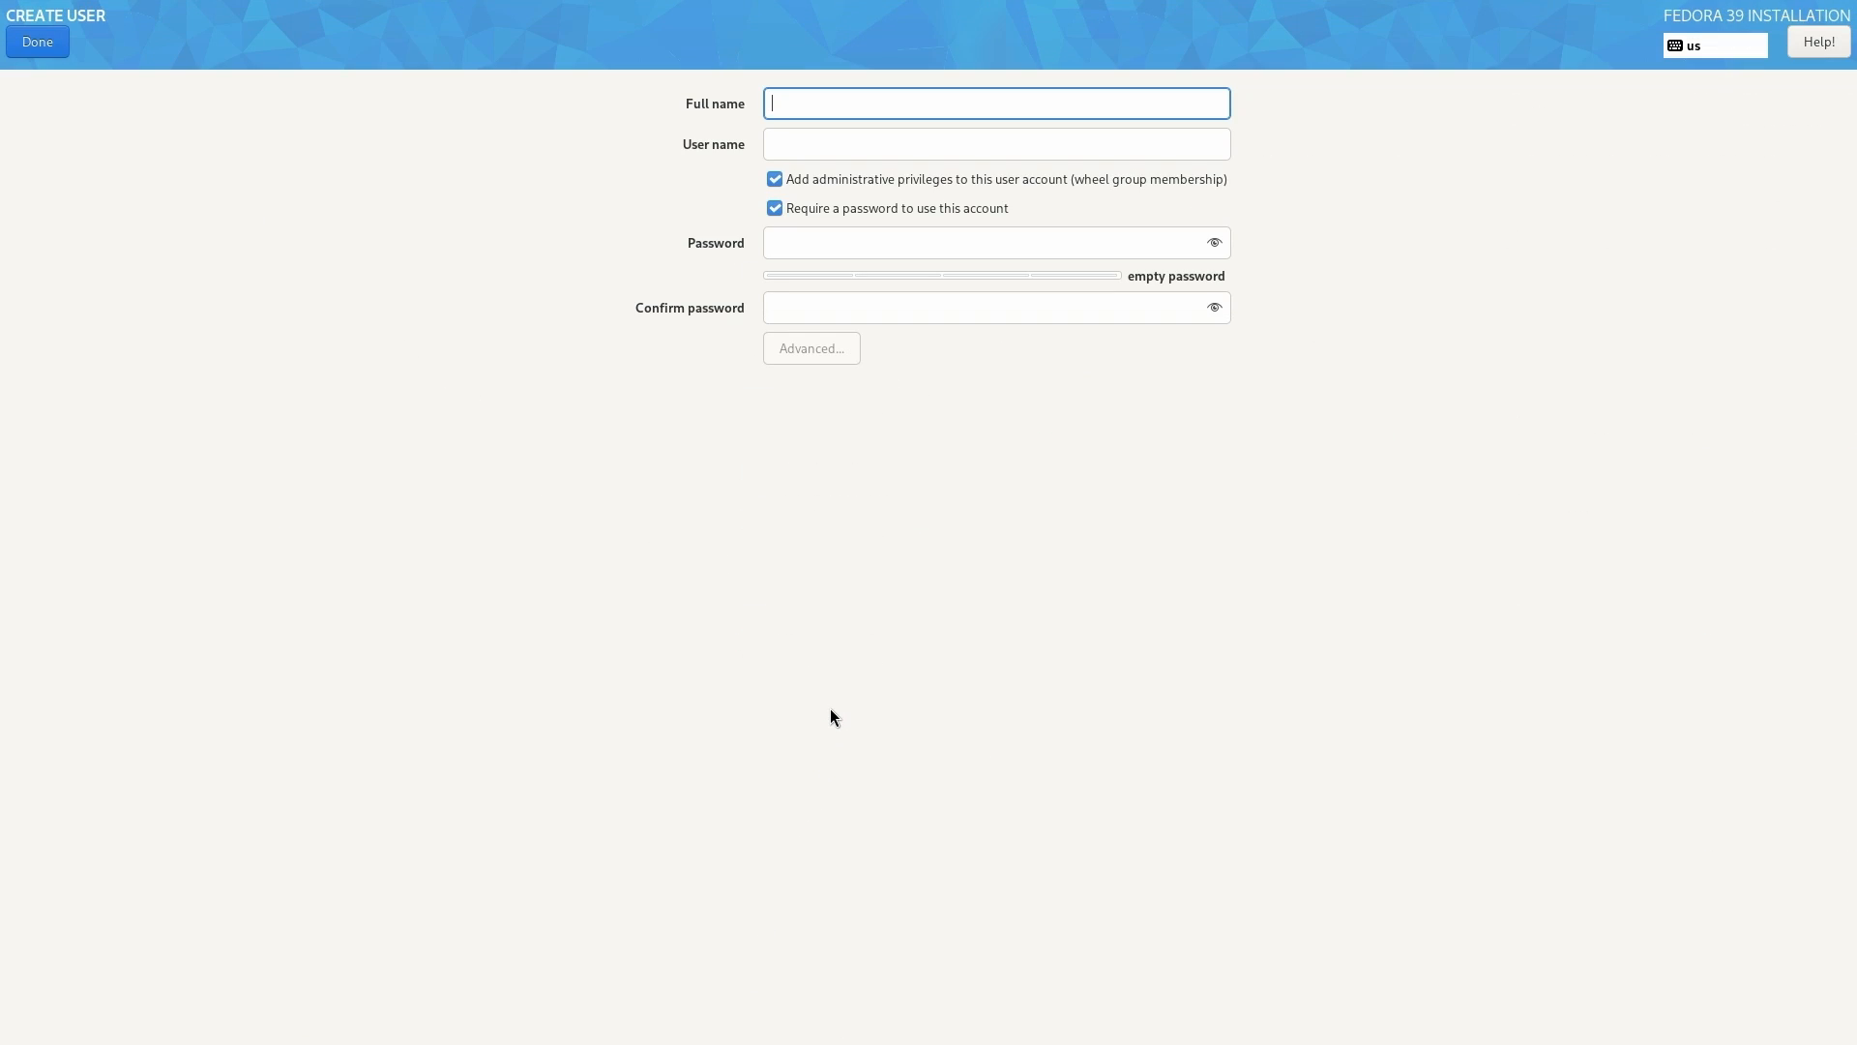
pyautogui.write('Joshua')
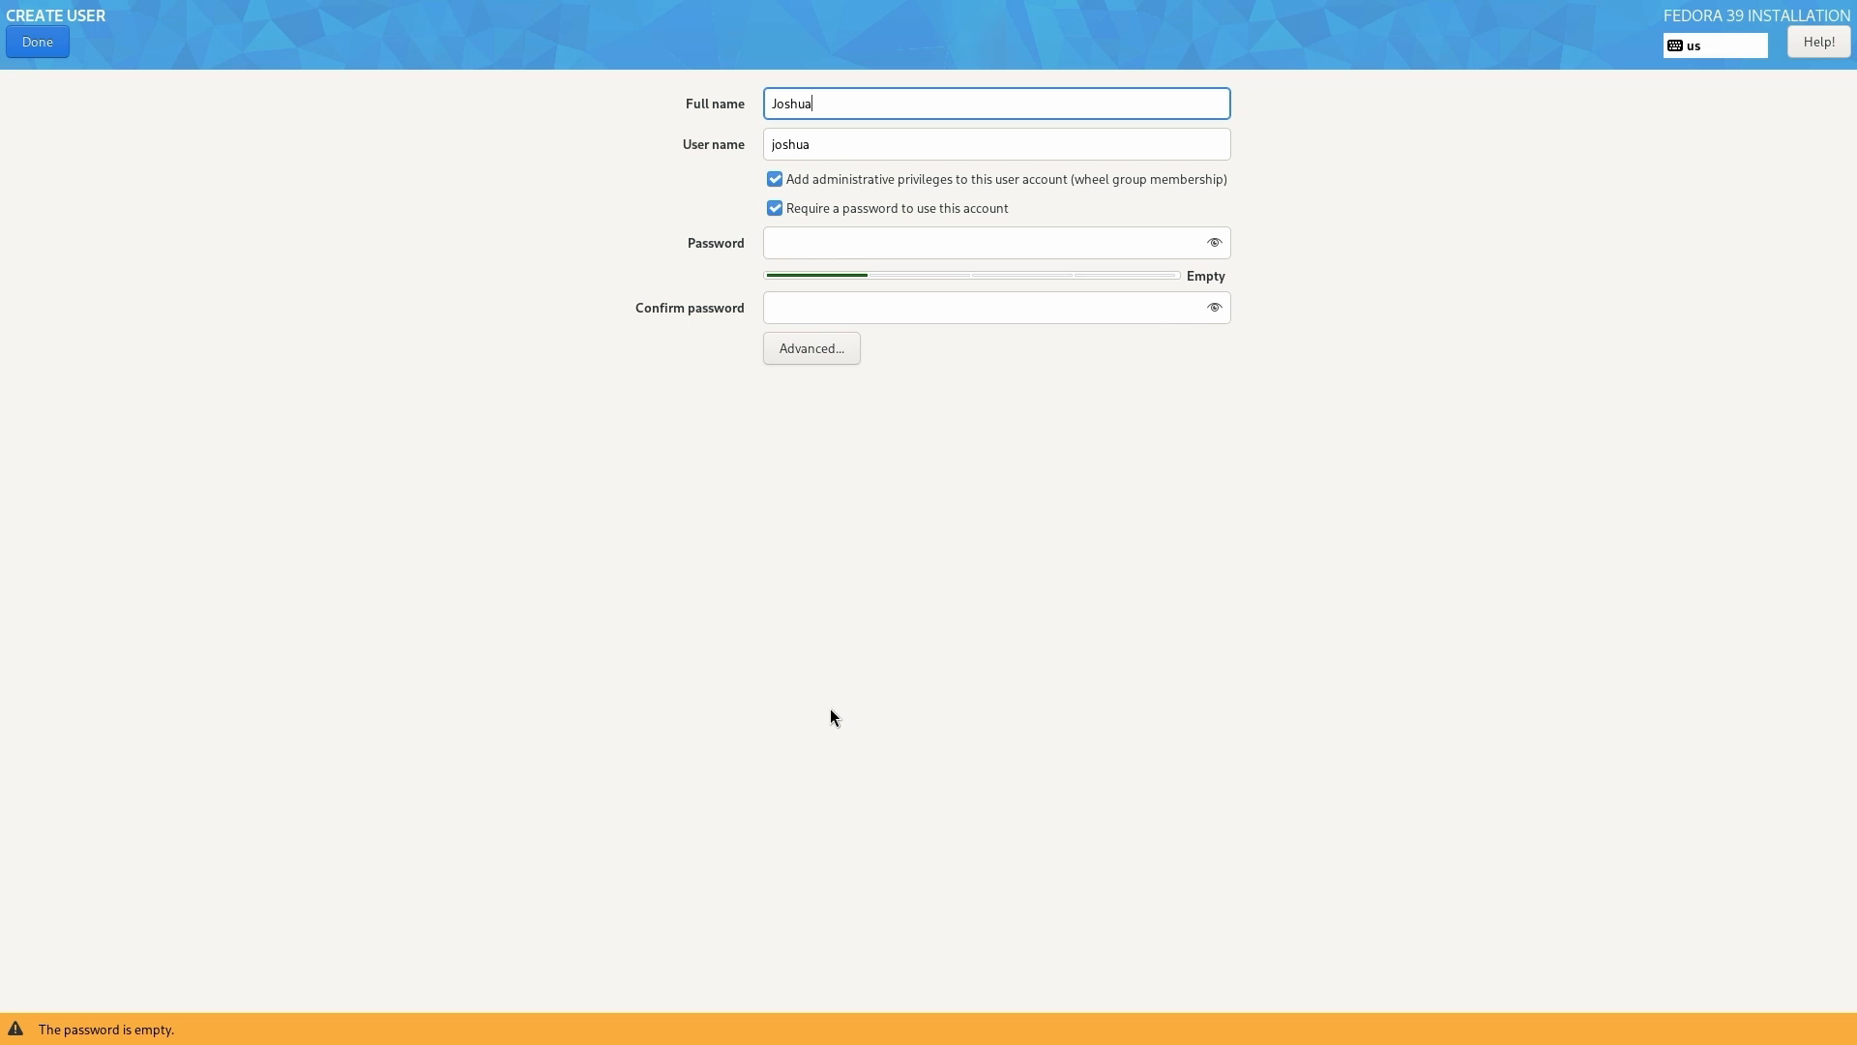
pyautogui.write(' AE Lee')
pyautogui.press('Tab')
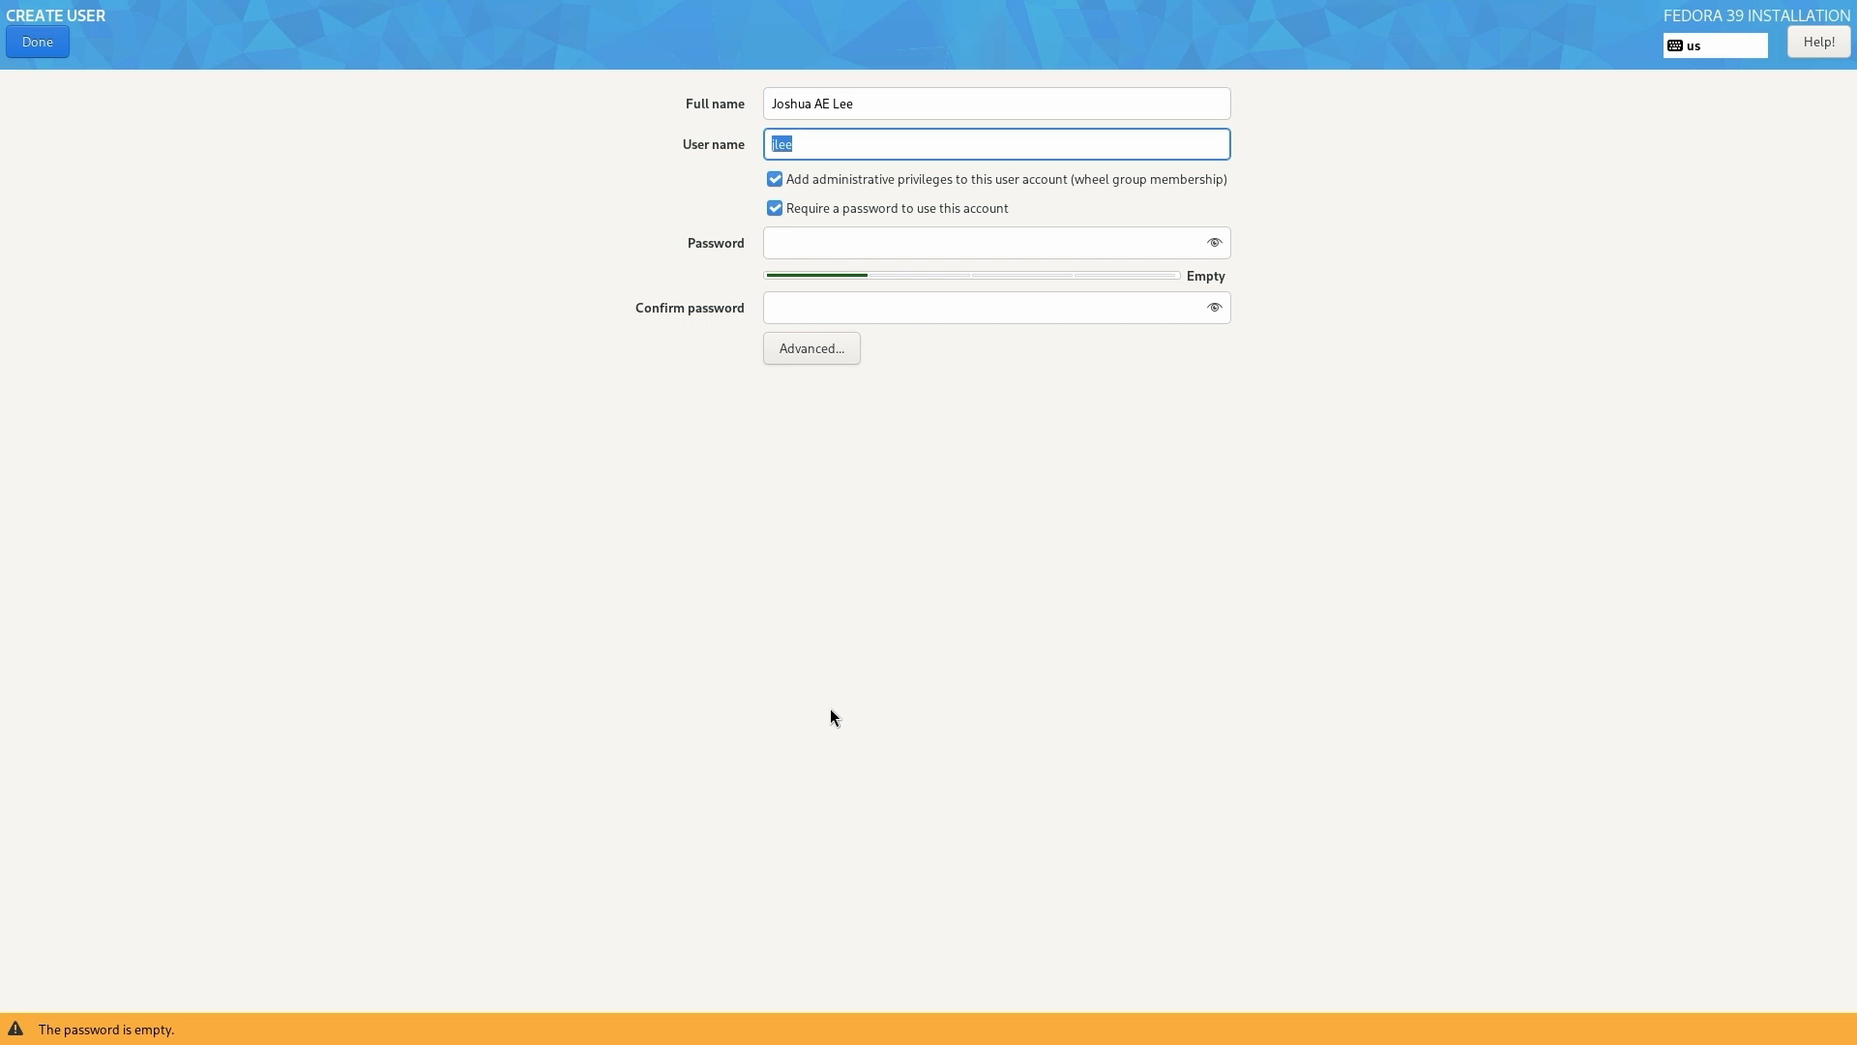
pyautogui.write('josua')
pyautogui.press('Tab')
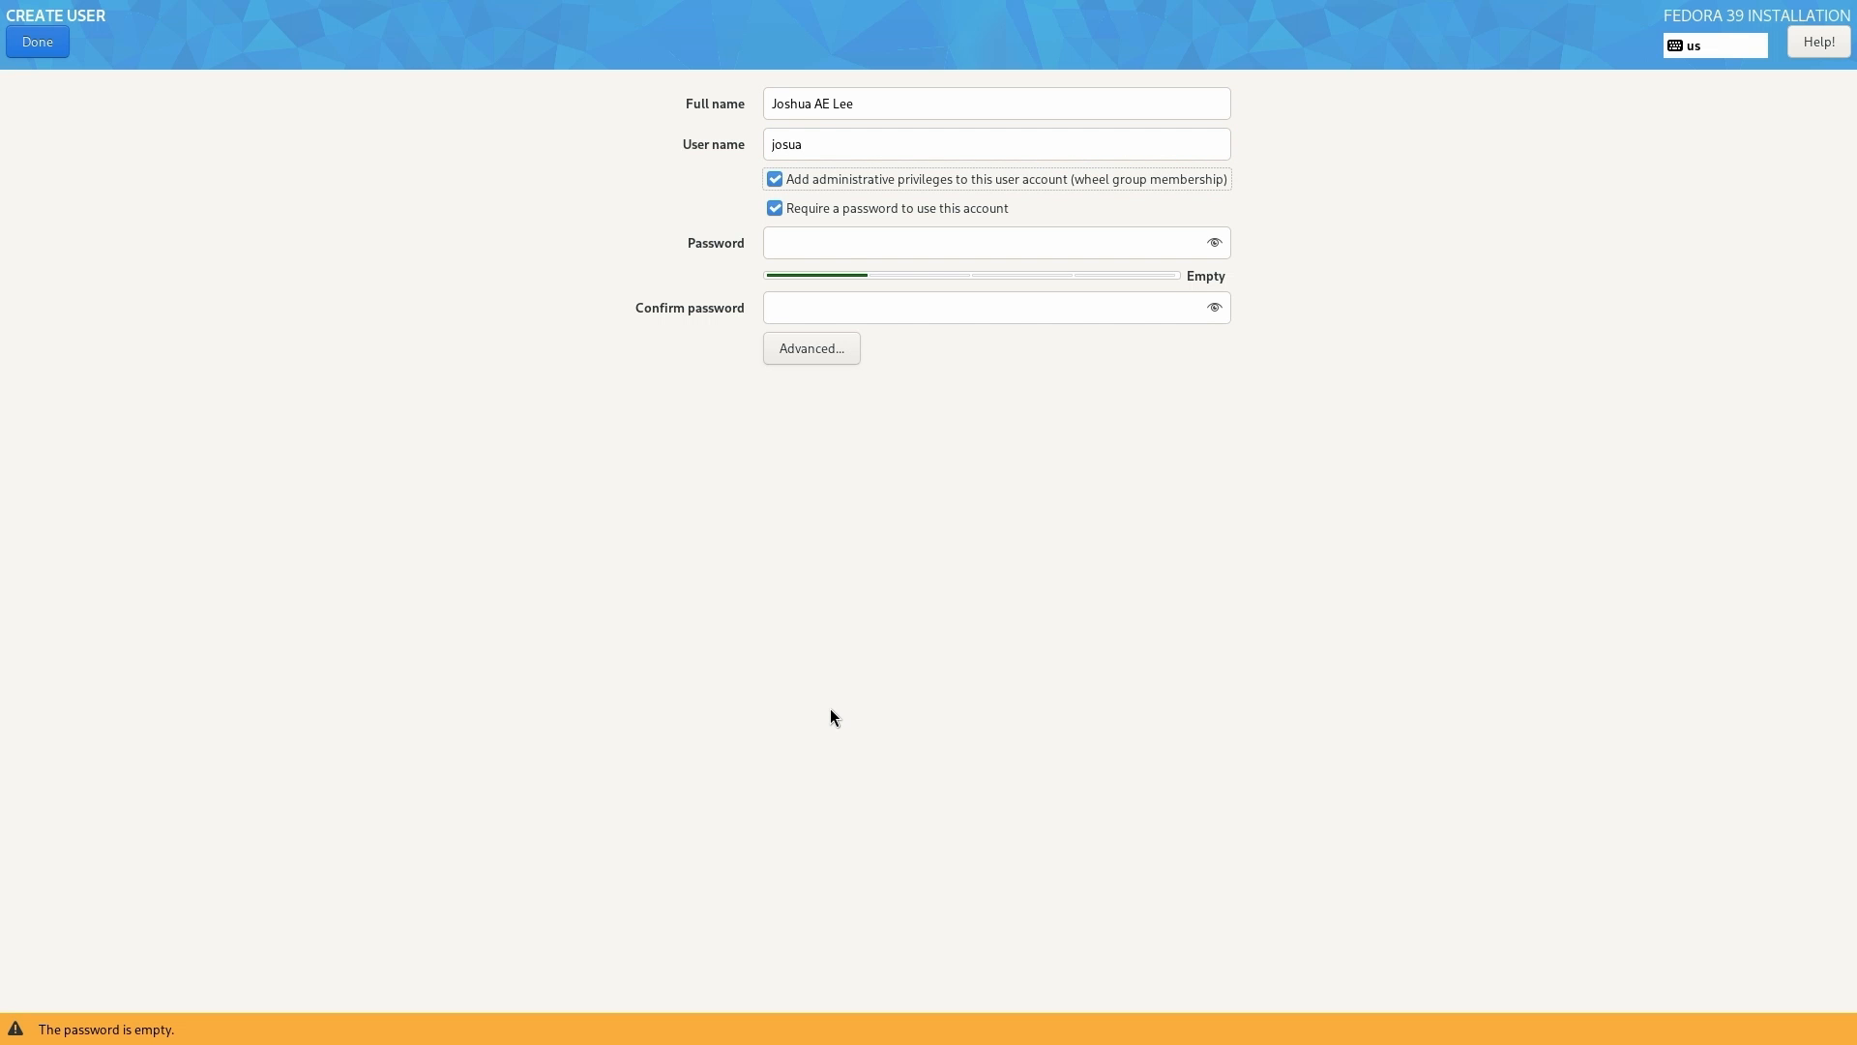
pyautogui.press('Tab')
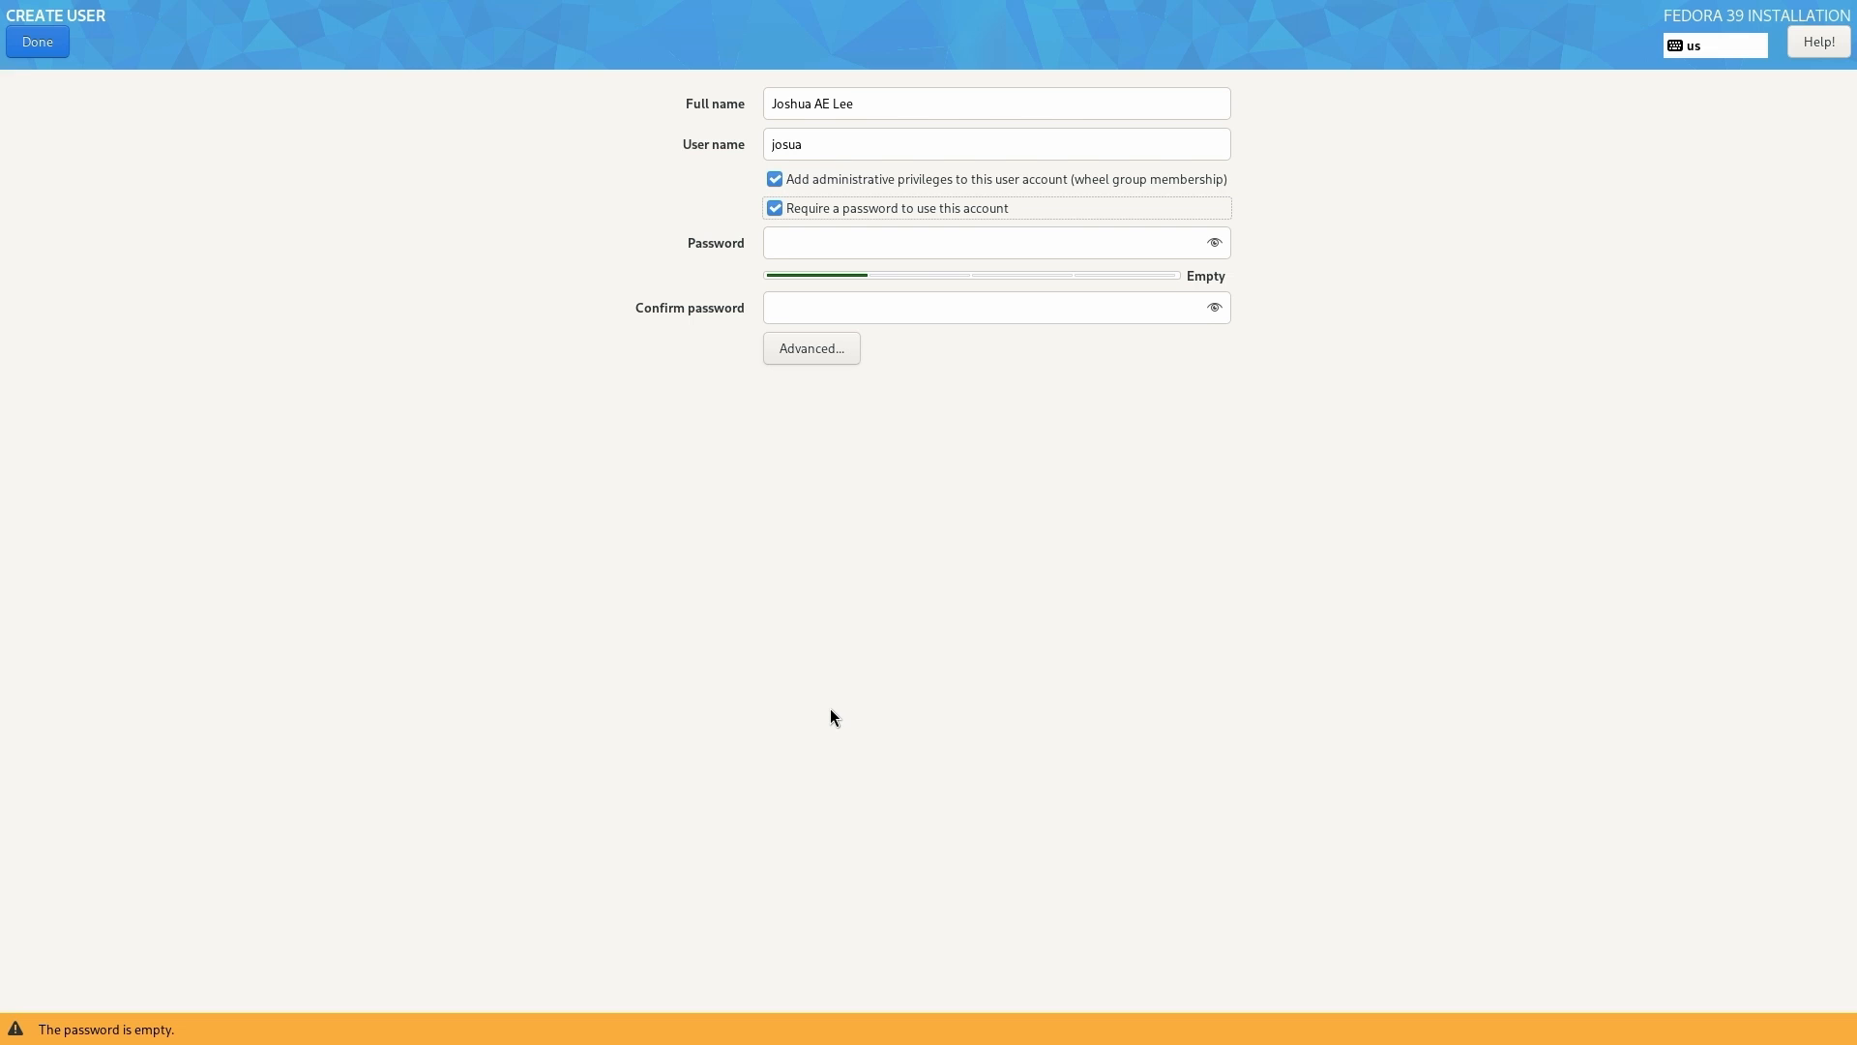
pyautogui.press('Tab')
pyautogui.write('•••••••••')
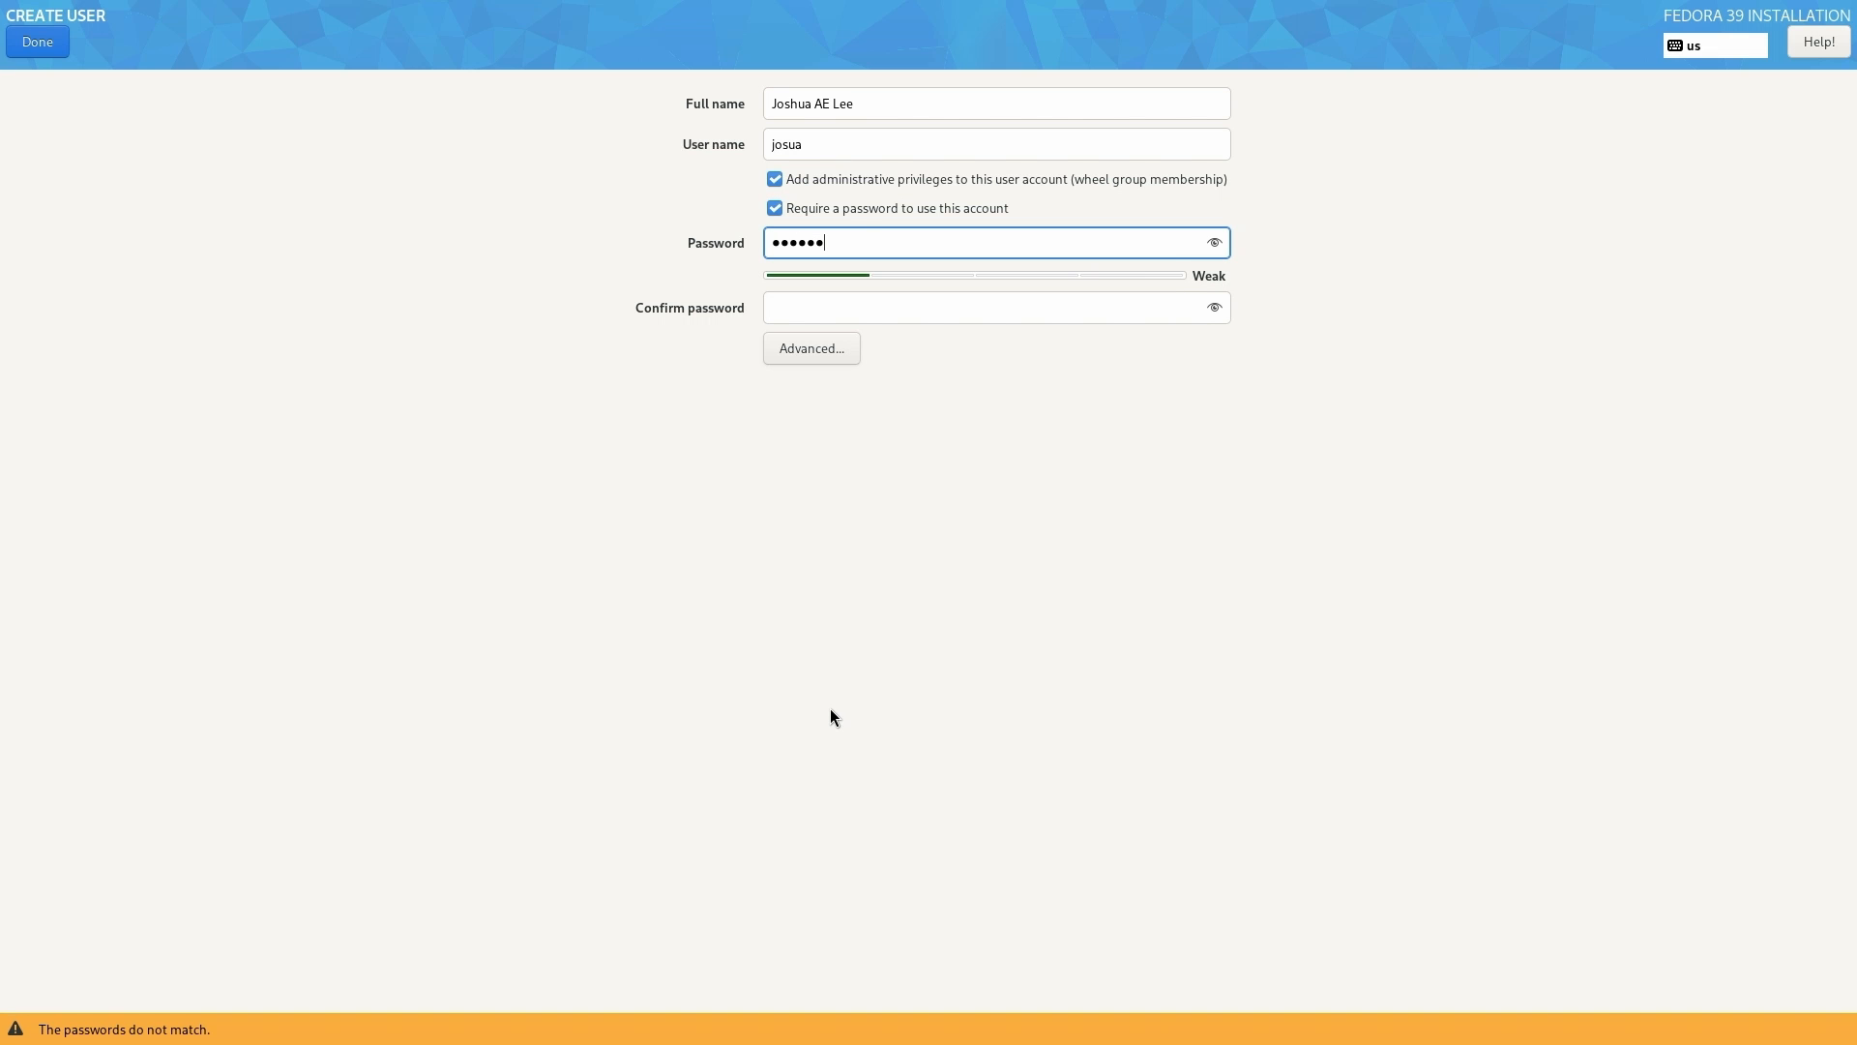
pyautogui.press('Tab')
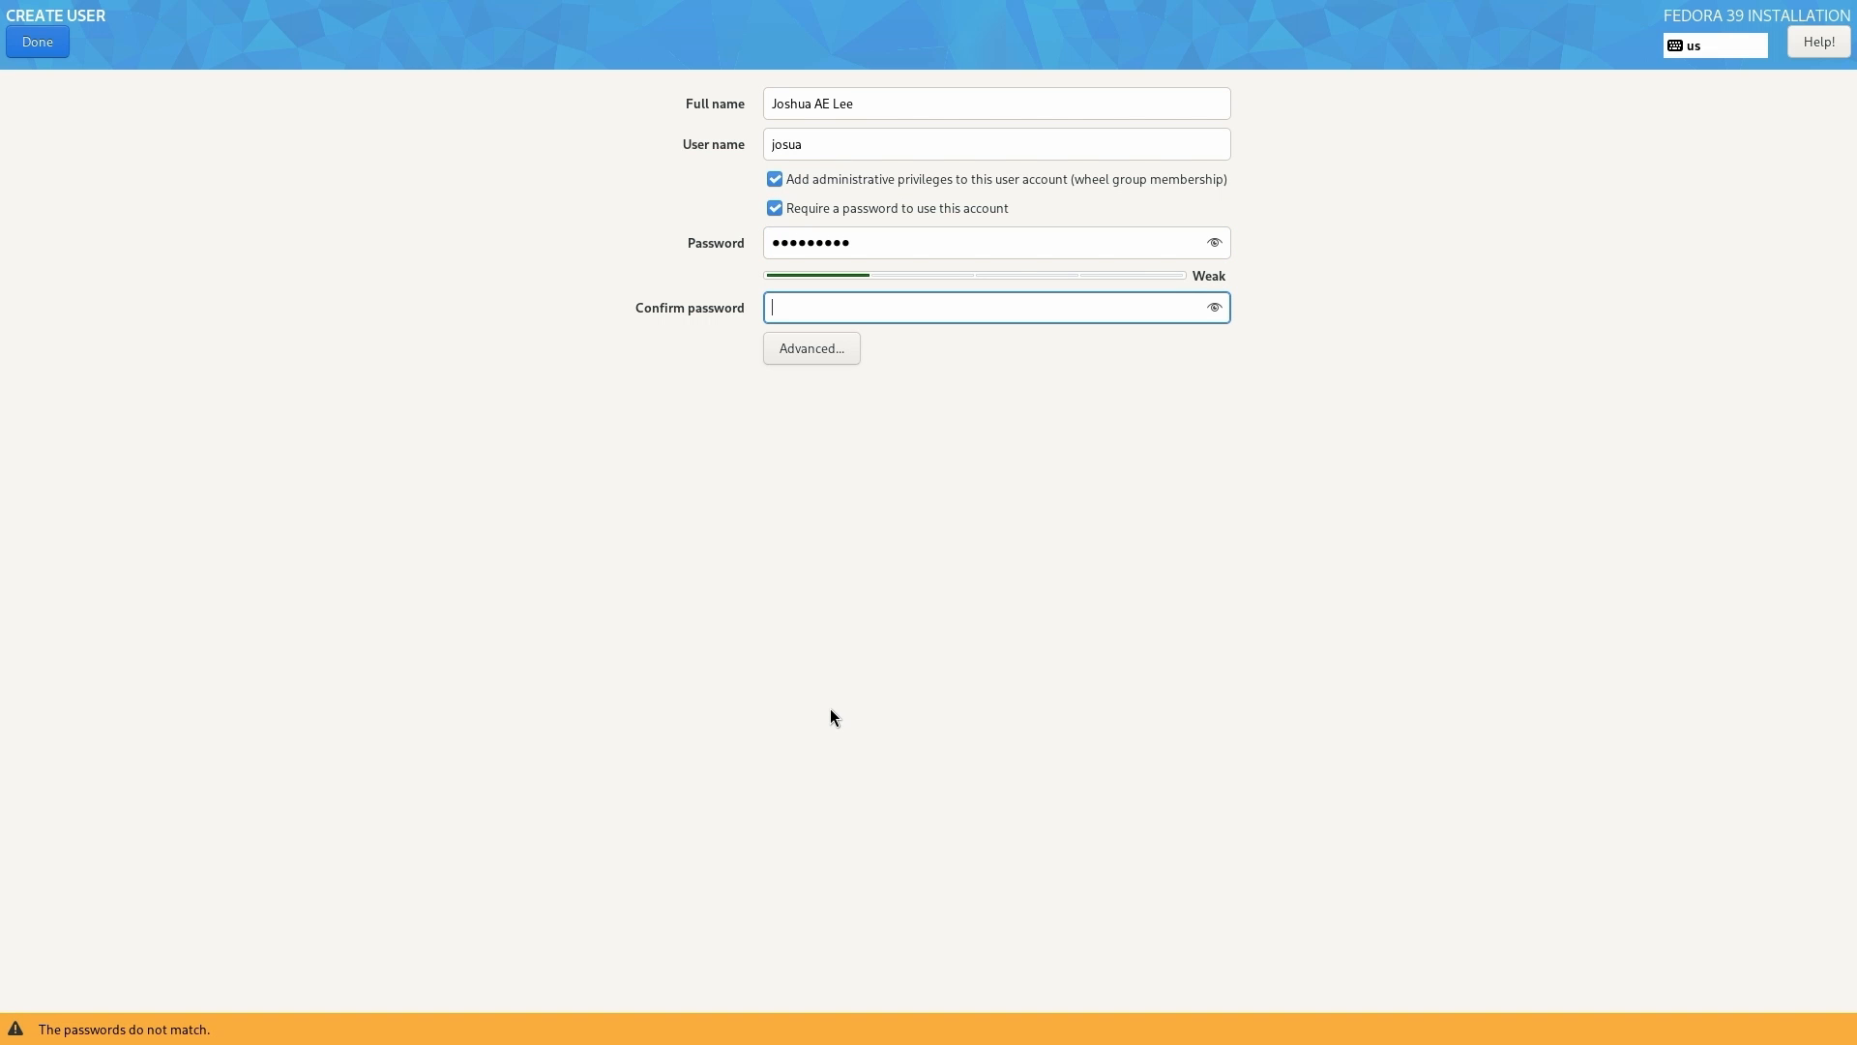
pyautogui.write('•••••••••')
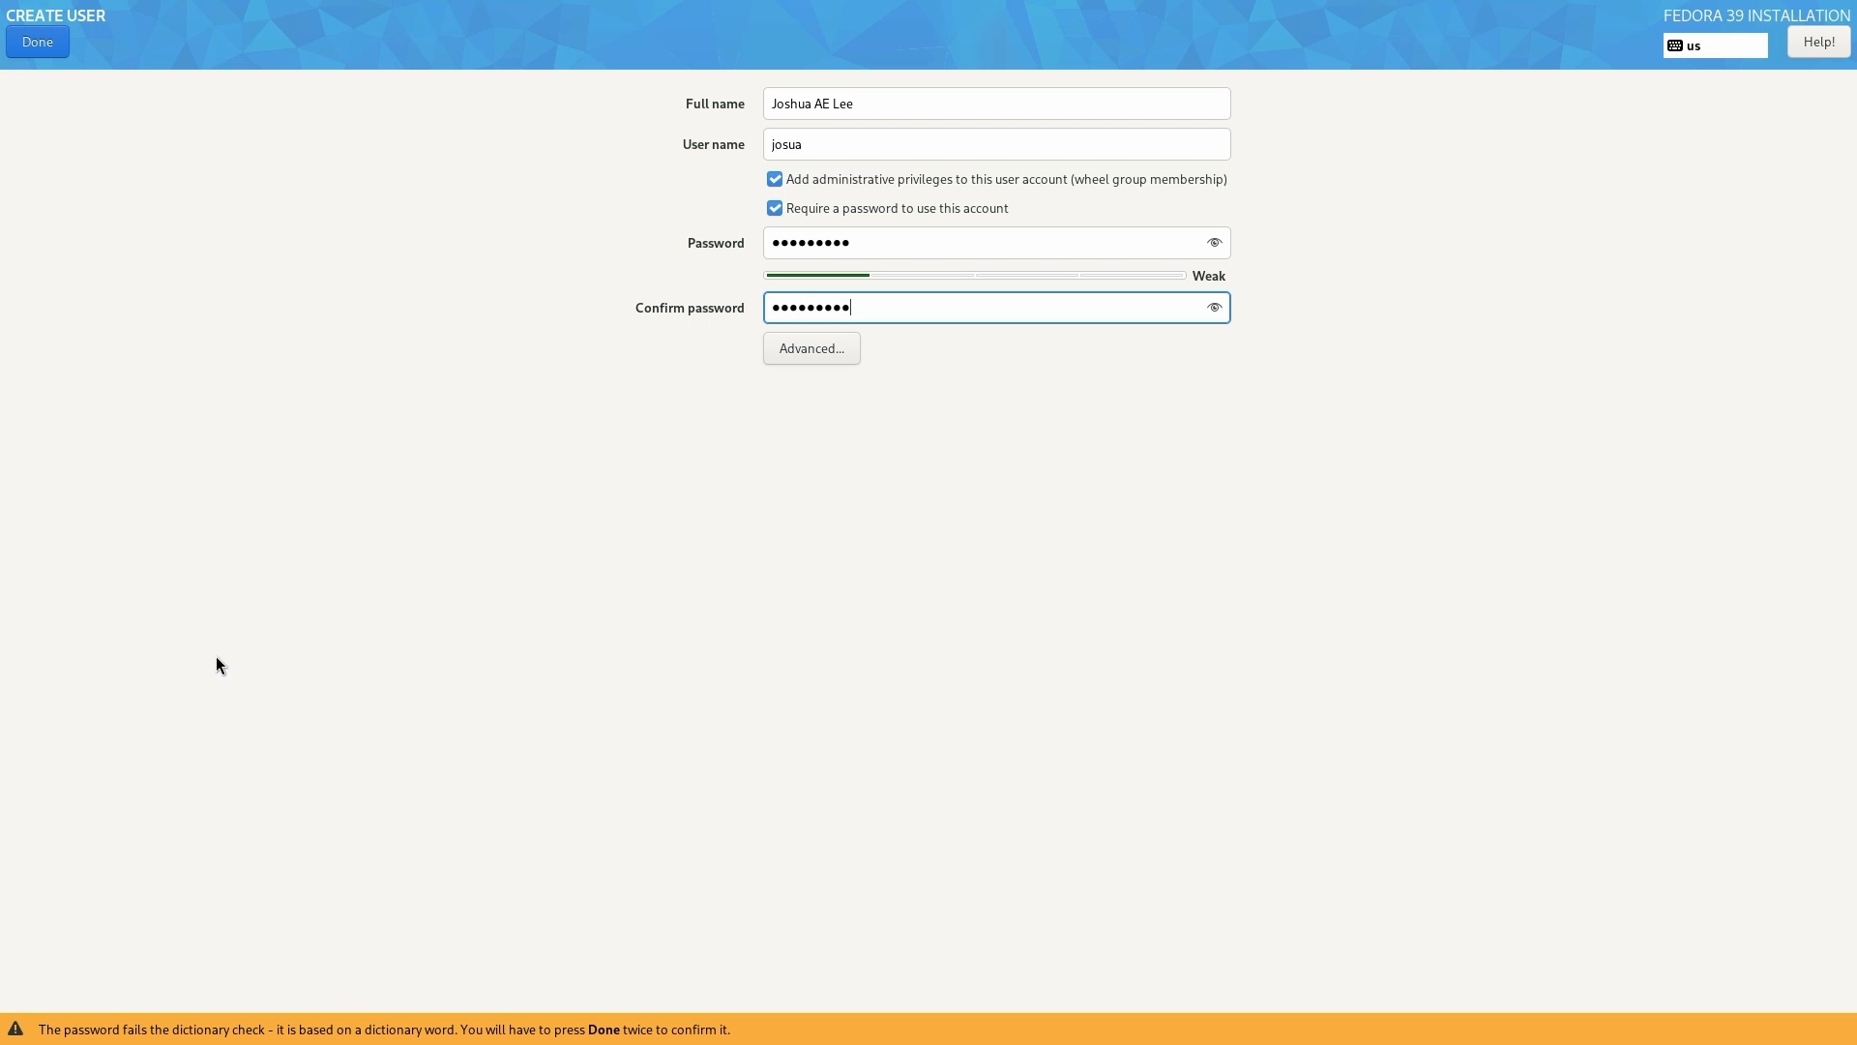
pyautogui.click(33, 44)
pyautogui.click(33, 44)
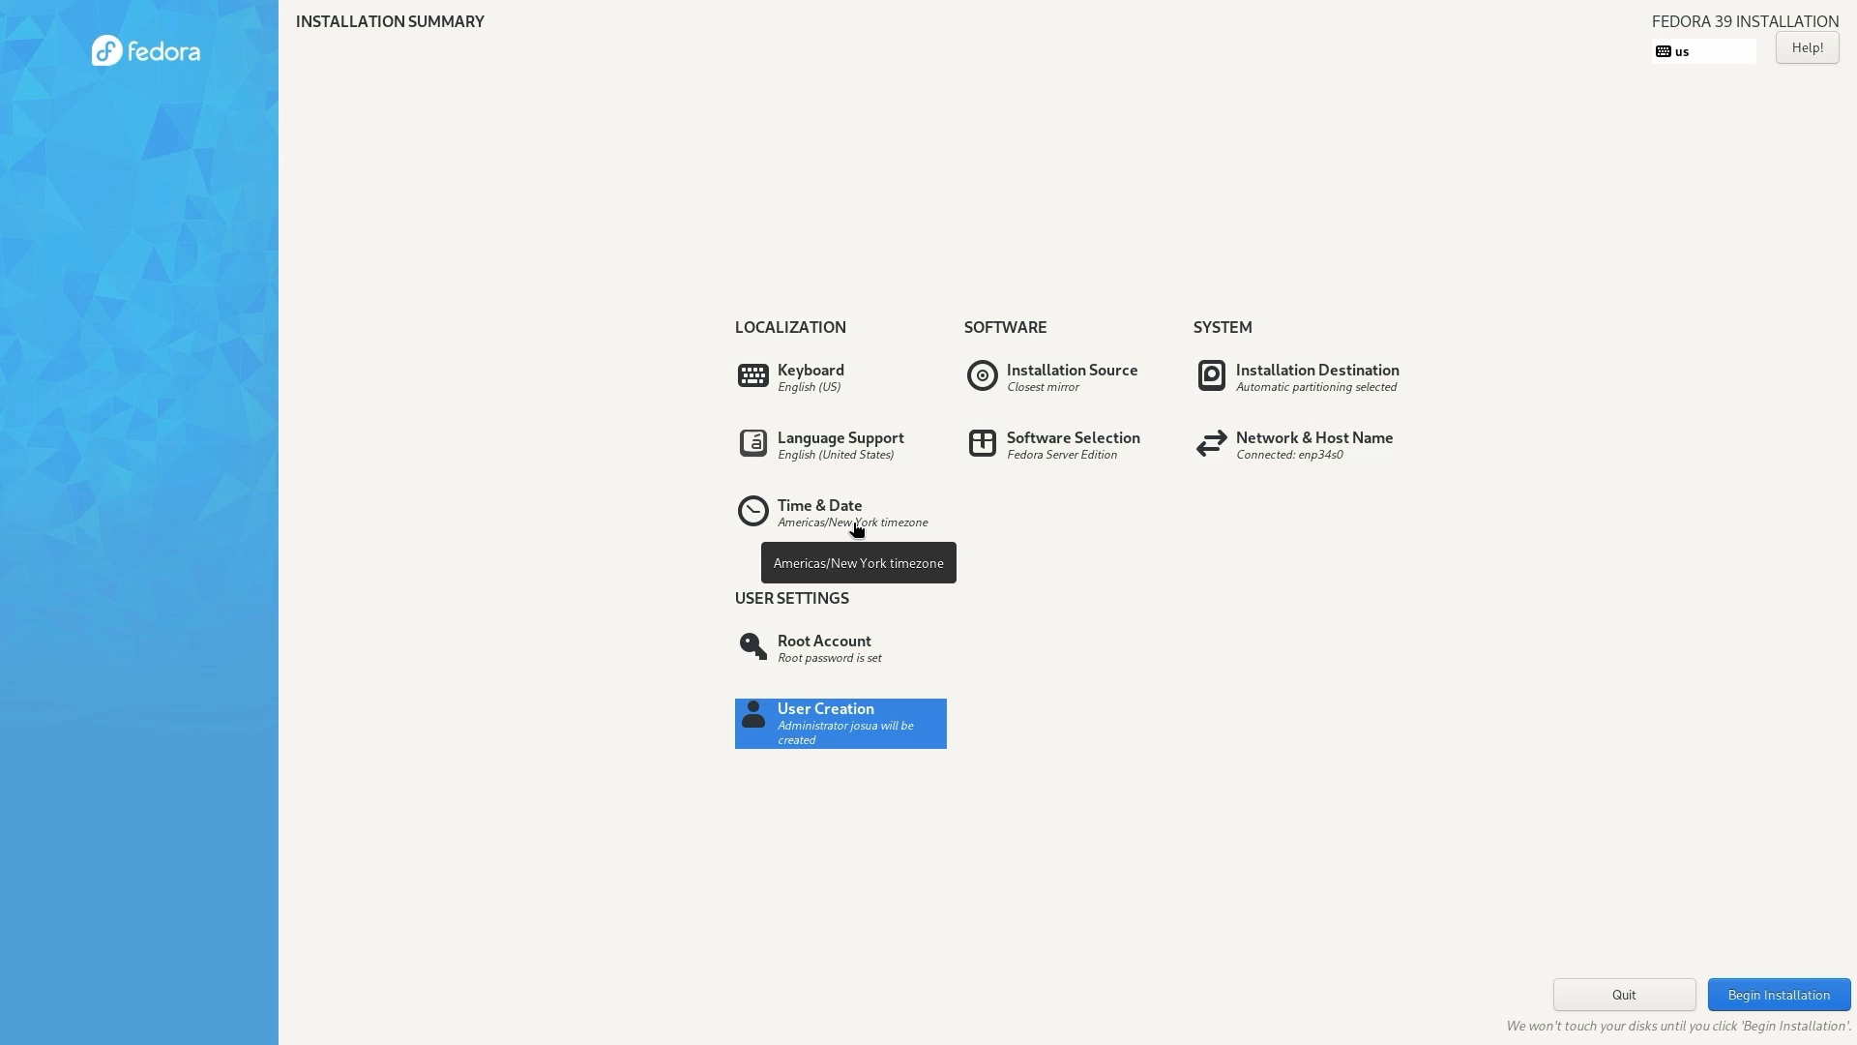
pyautogui.click(1057, 387)
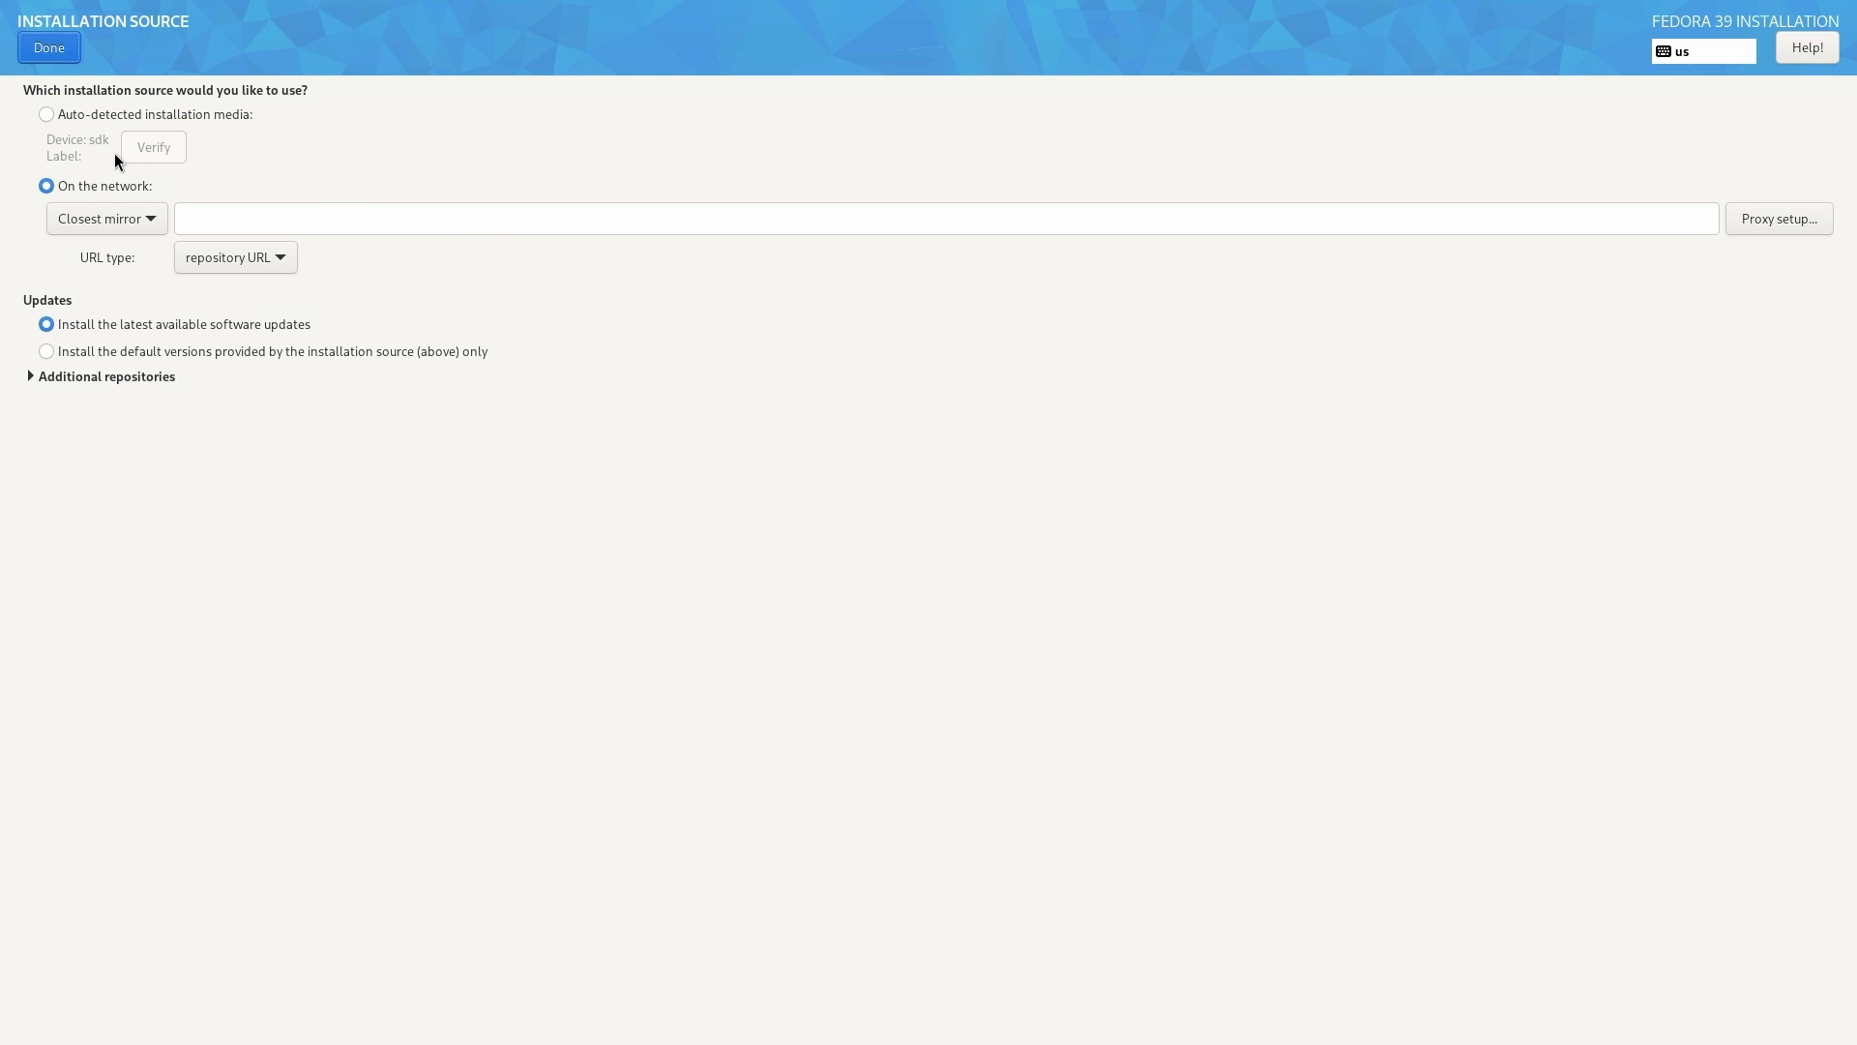
pyautogui.click(68, 58)
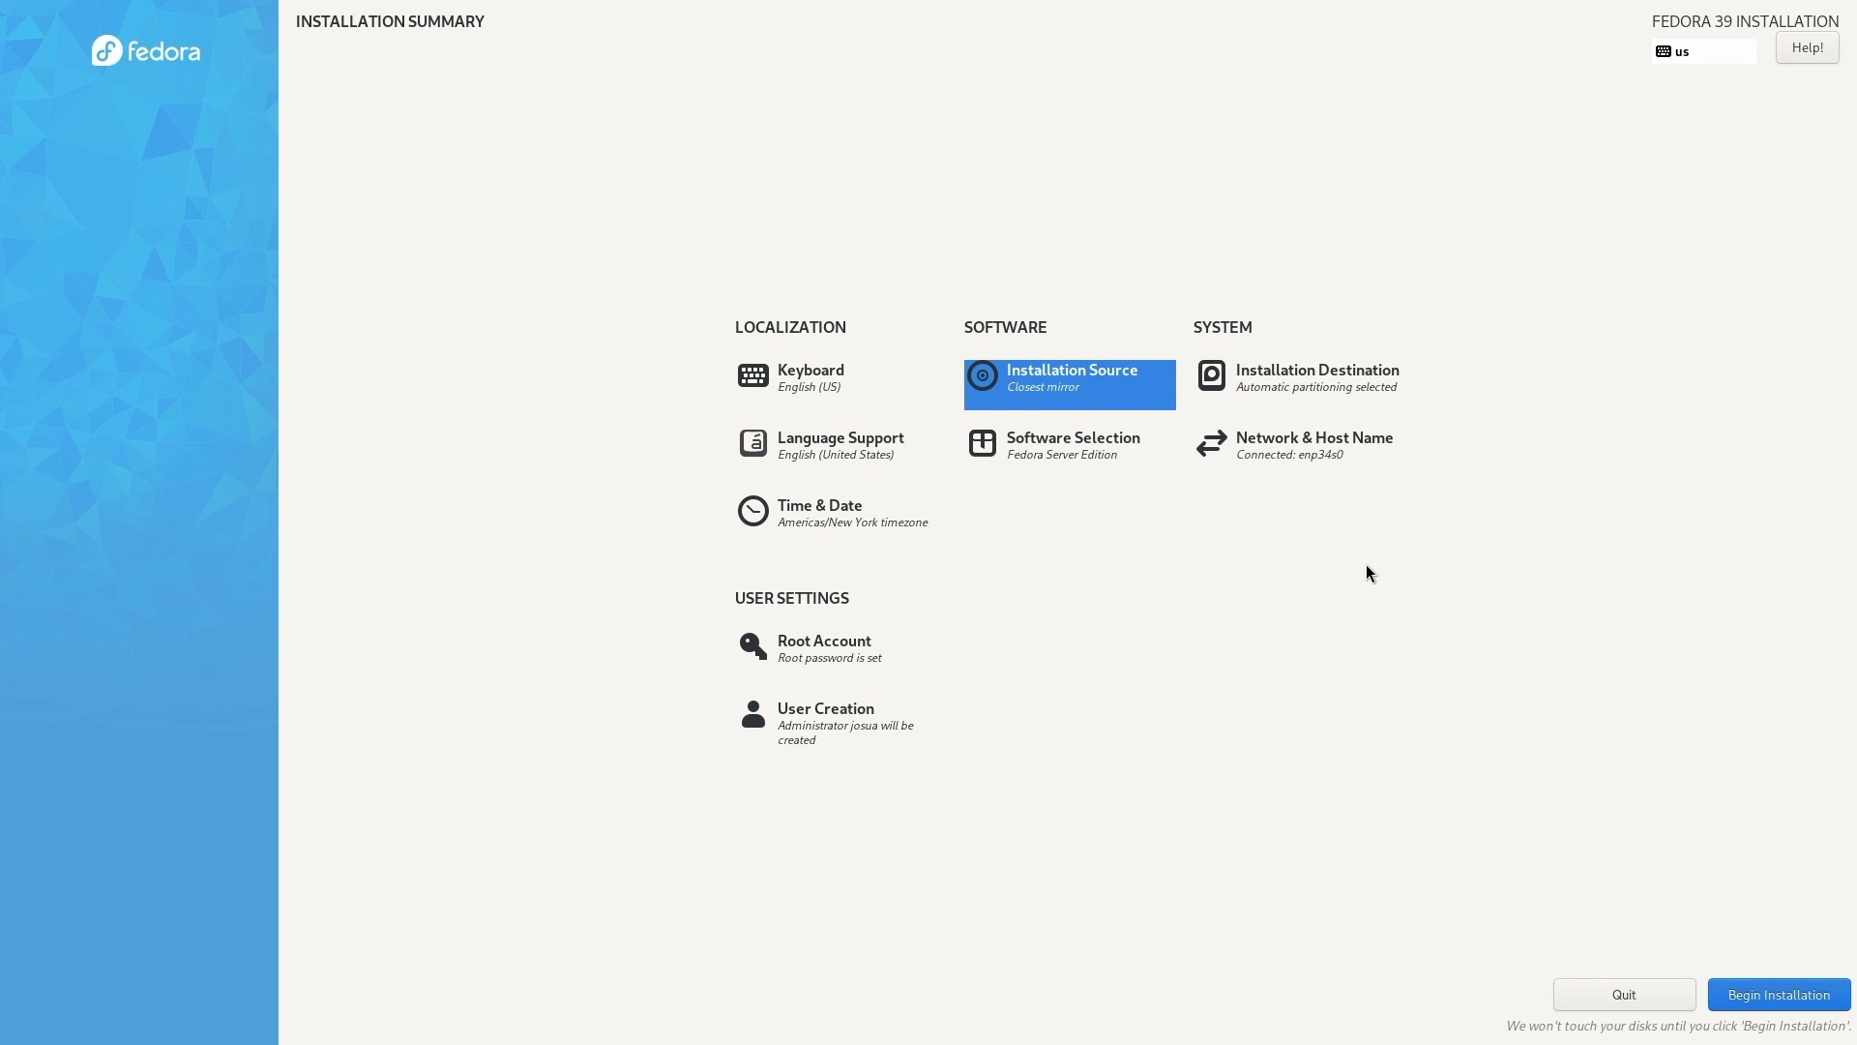
# - Begin the Fedora 39 installation and reboot once it reports Complete
pyautogui.click(1805, 987)
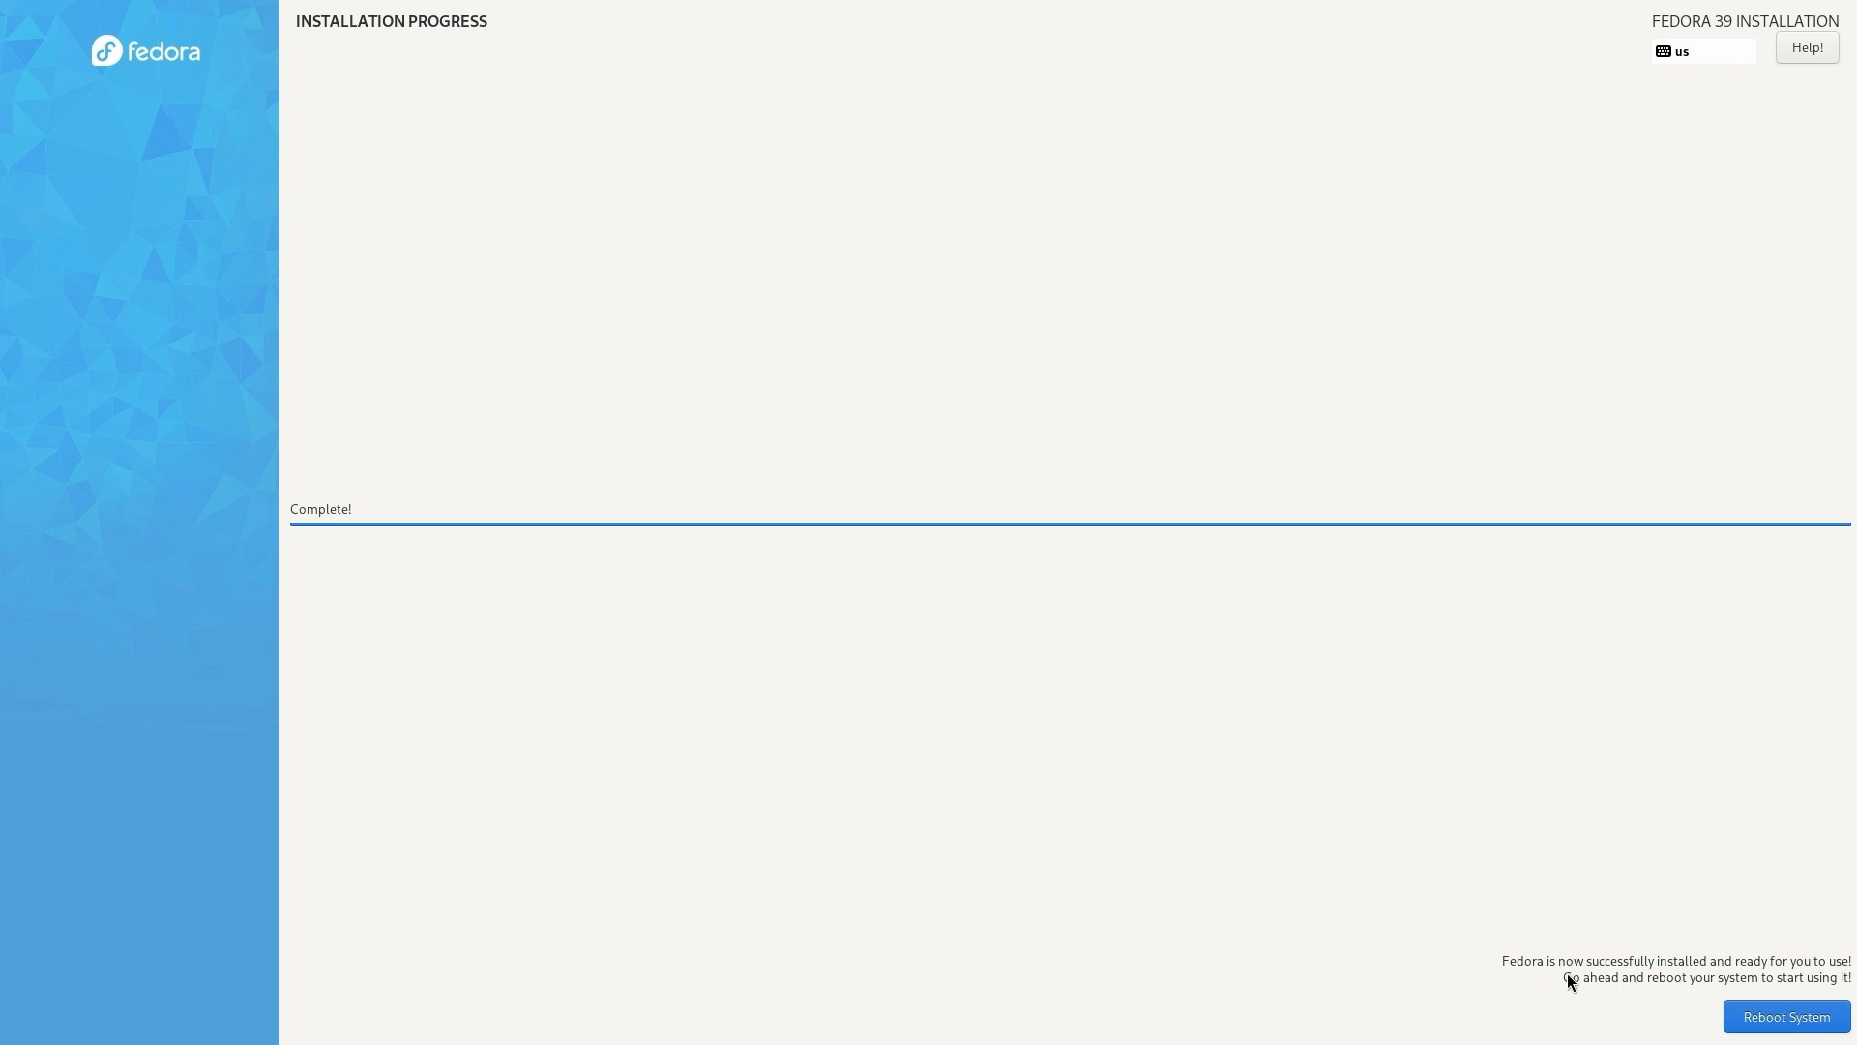
pyautogui.click(1797, 1028)
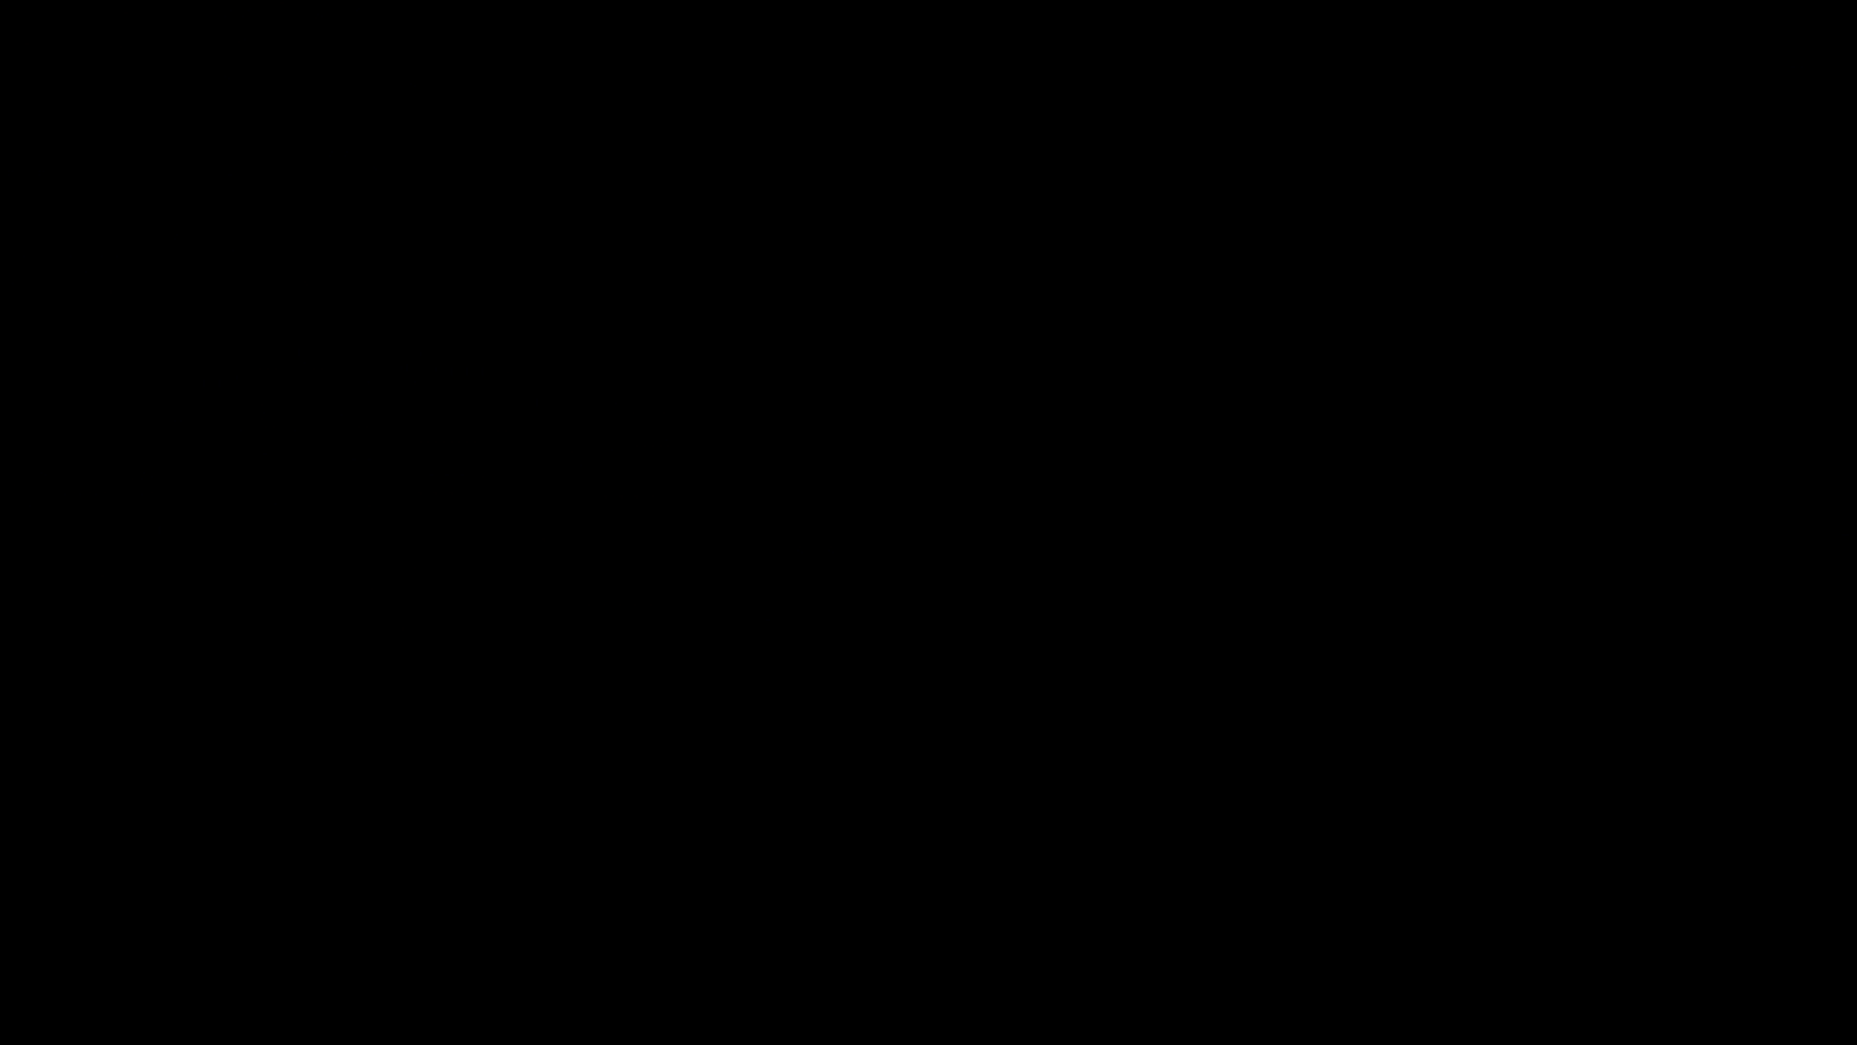